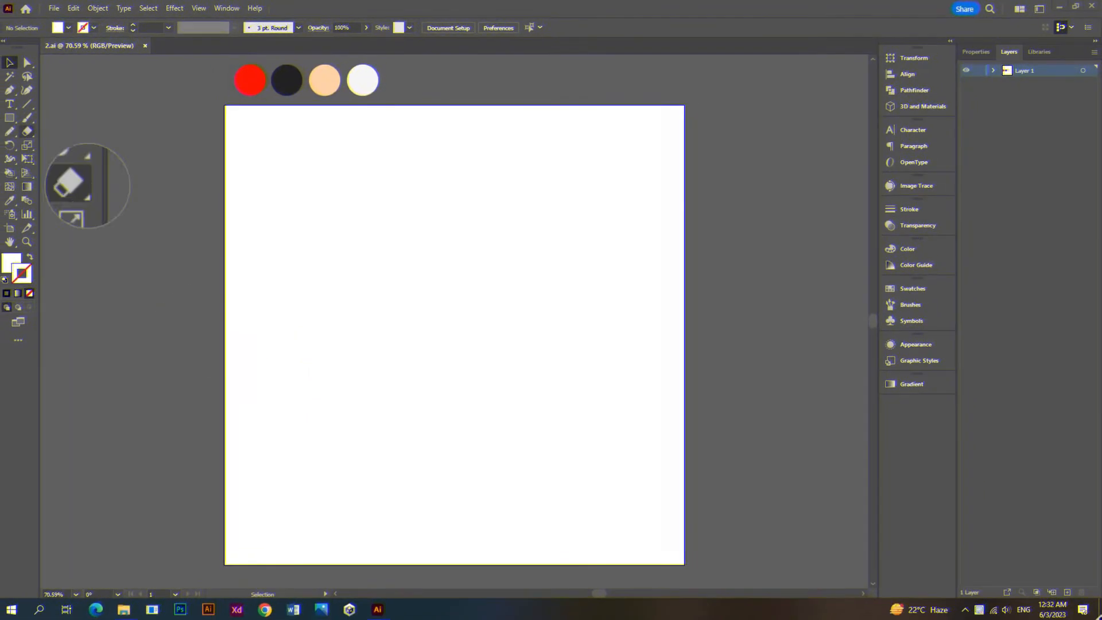
Draw an 800 × 800 px rectangle covering the artboard and fill it with the off-white palette colour
left_click_drag(227, 105, 685, 563)
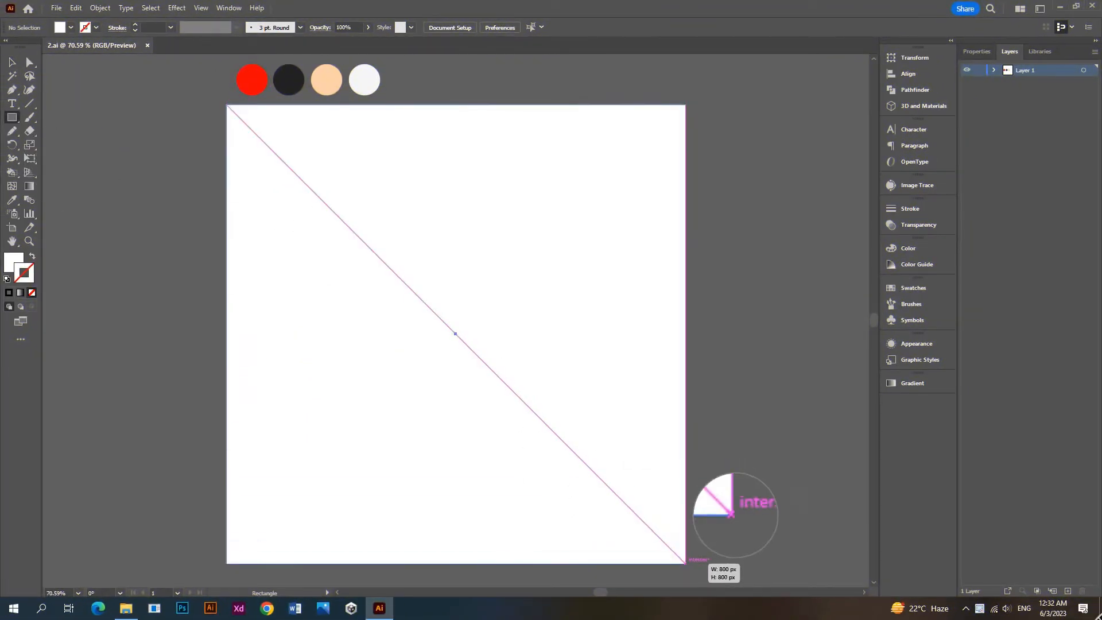
key("i")
left_click(364, 79)
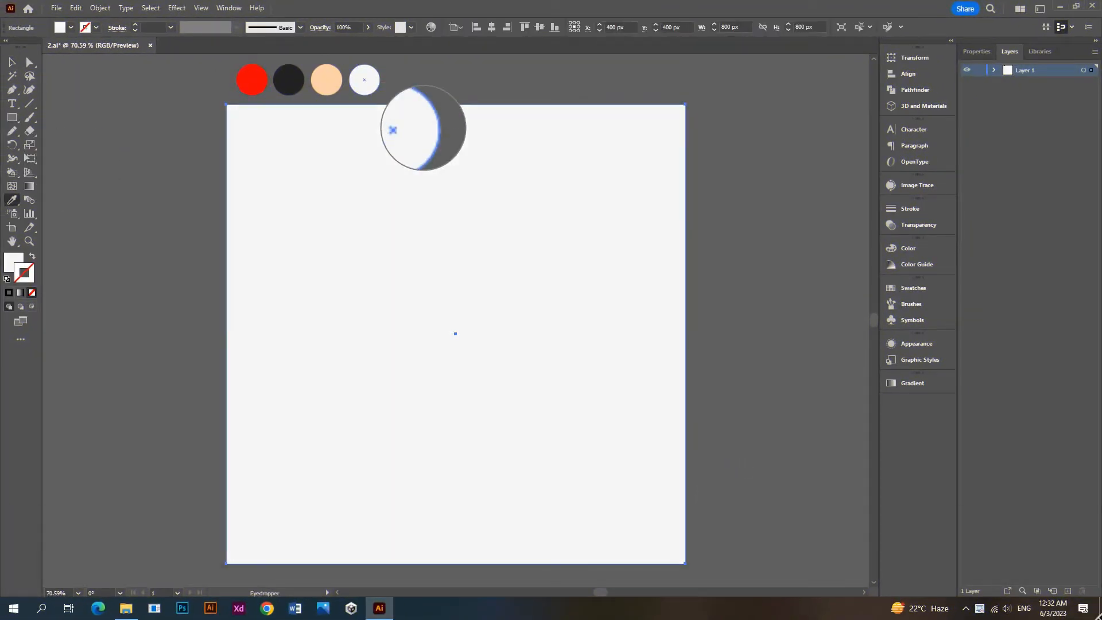
Expand Layer 1's contents and rename the background rectangle as bg
key("v")
left_click(995, 69)
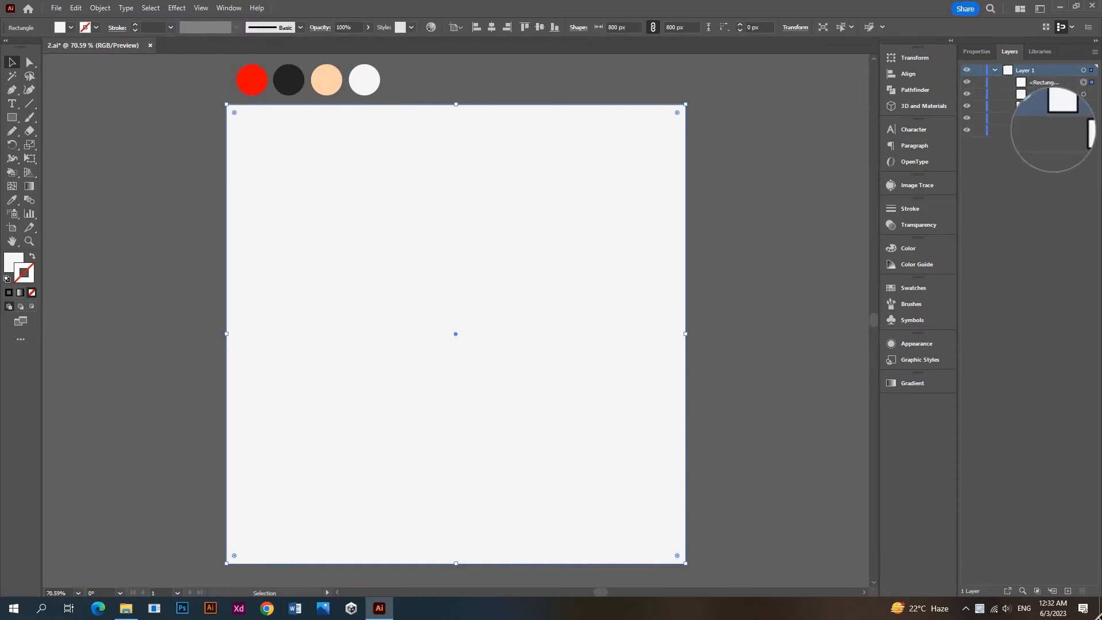
type("bg")
key("Return")
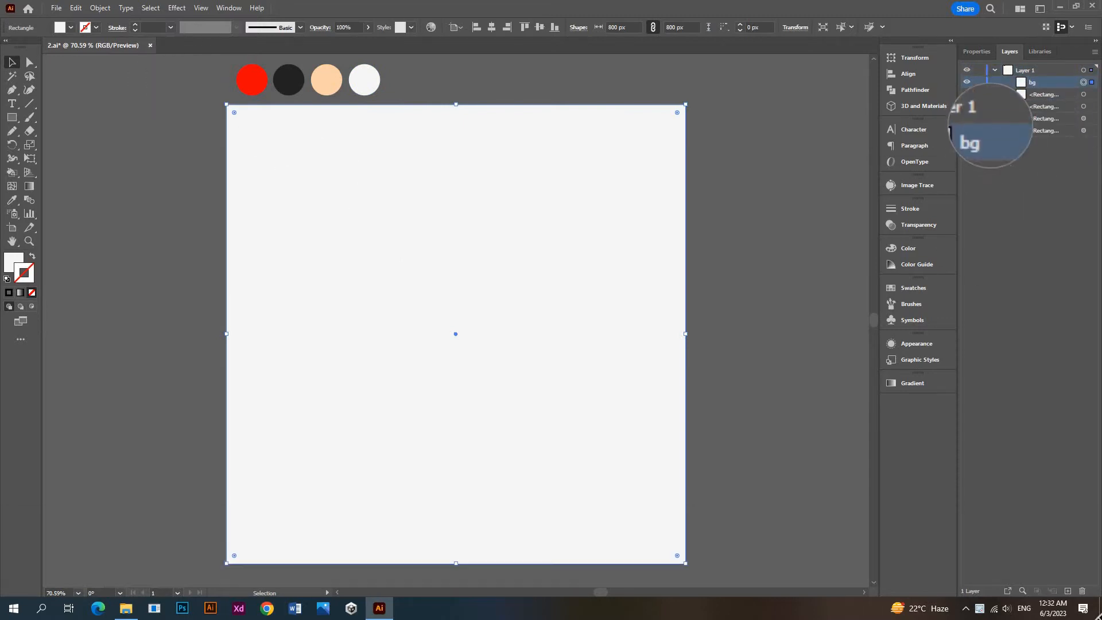
Lock the bg object and draw a vertical rectangle about 74 × 256 px in the artboard's left half
left_click(9, 117)
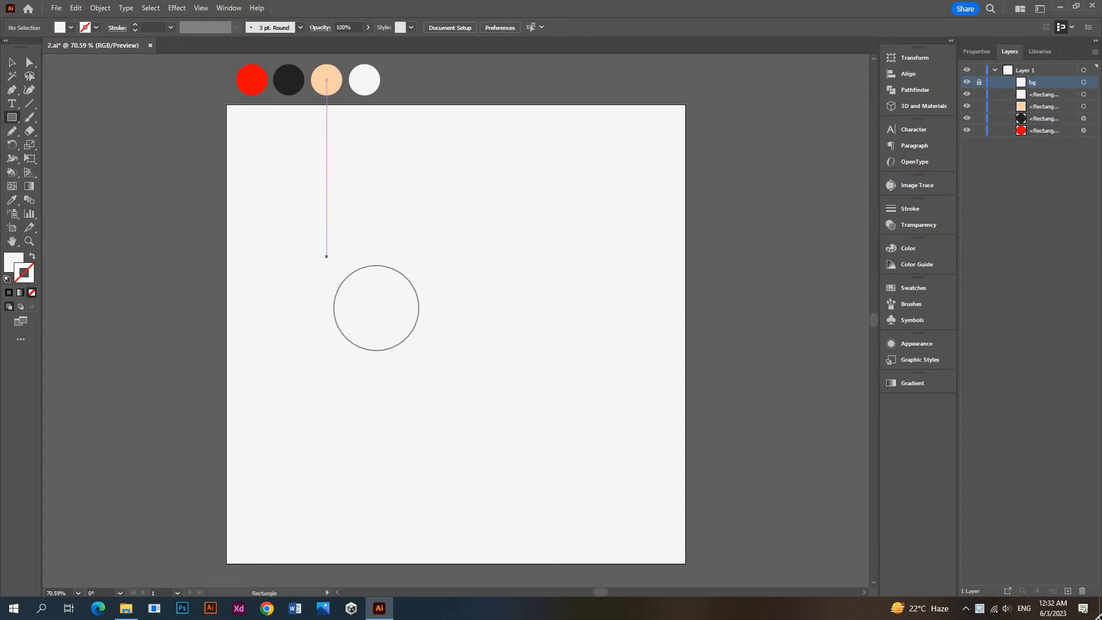
left_click_drag(372, 386, 373, 386)
key("v")
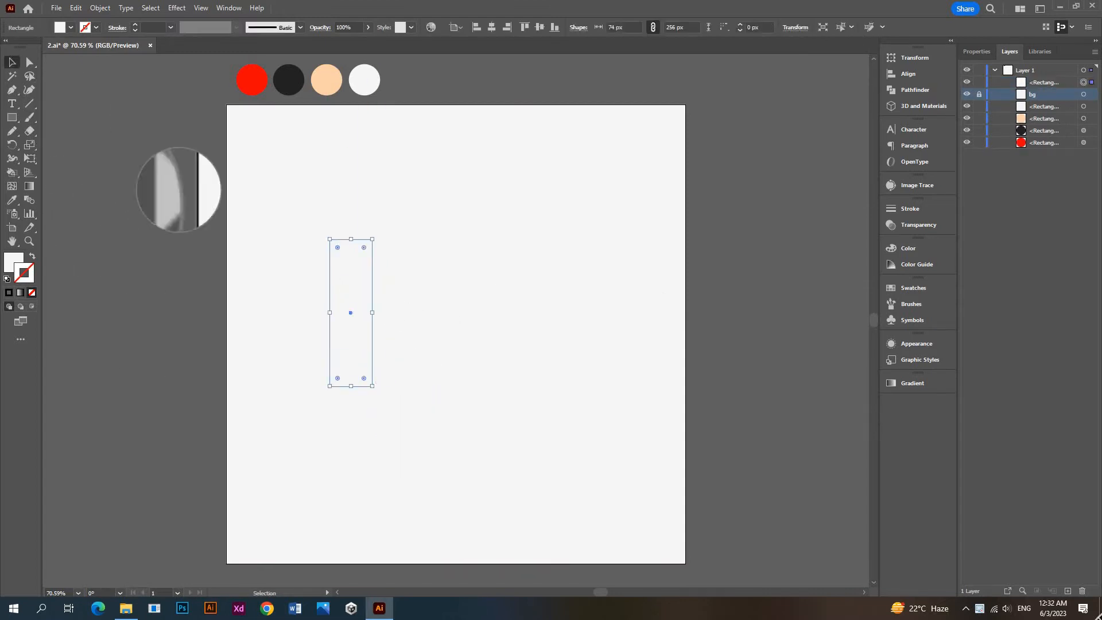
Round the rectangle's corners fully and give it a 9 pt outline in the dark palette colour
key("i")
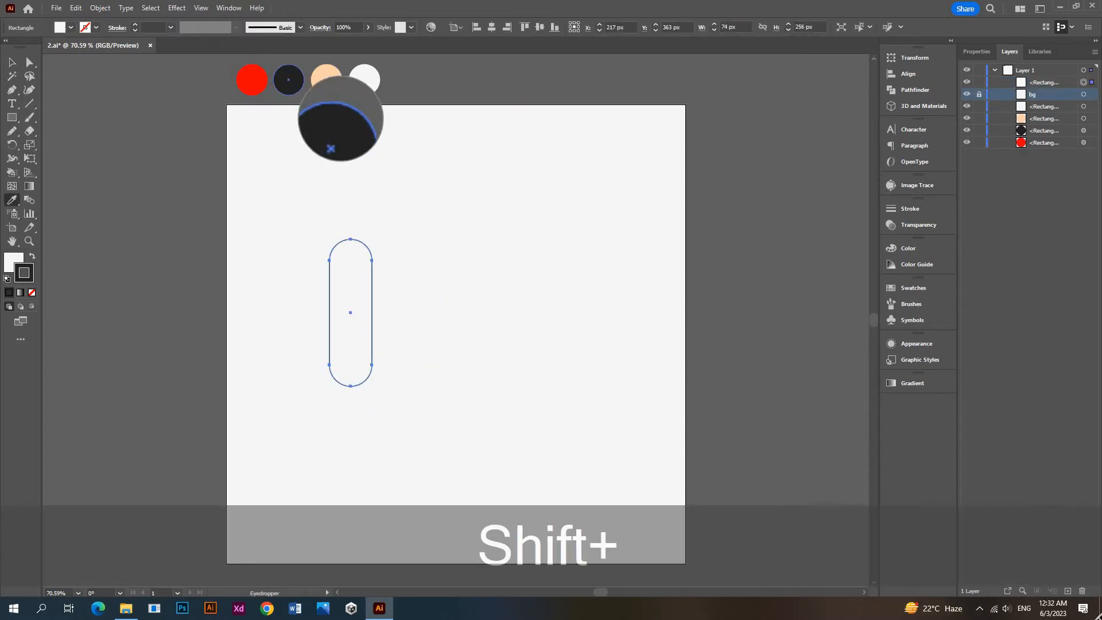
left_click(289, 79, "shift")
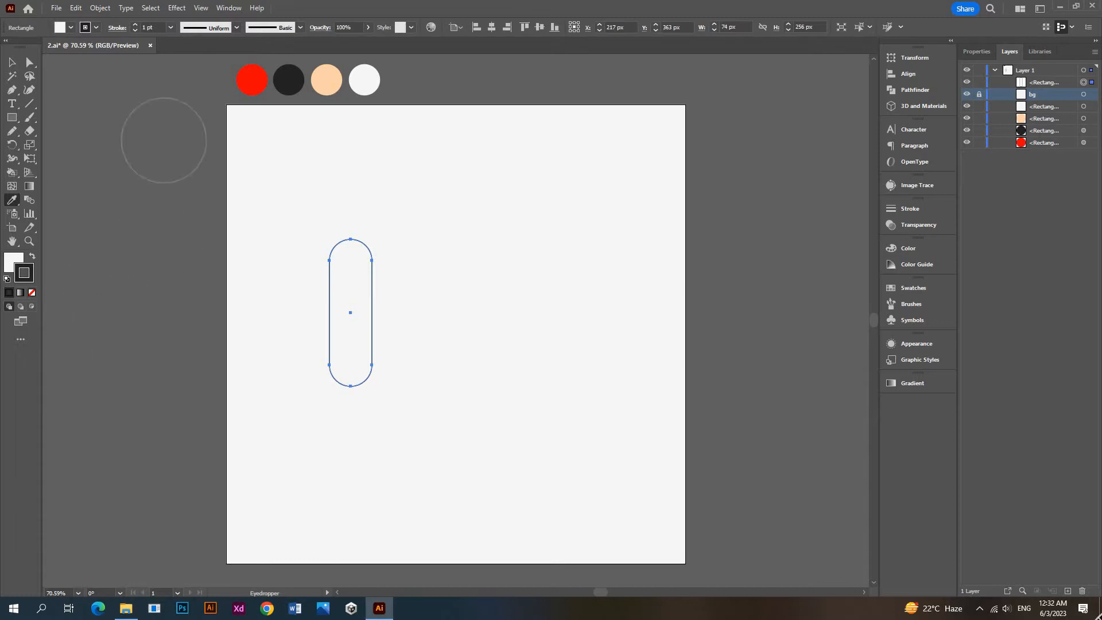
left_click(135, 25)
Remove the capsule's bottom curve so that only the rounded top and two straight sides remain as the index finger
left_click(30, 62)
left_click(352, 385)
key("Delete")
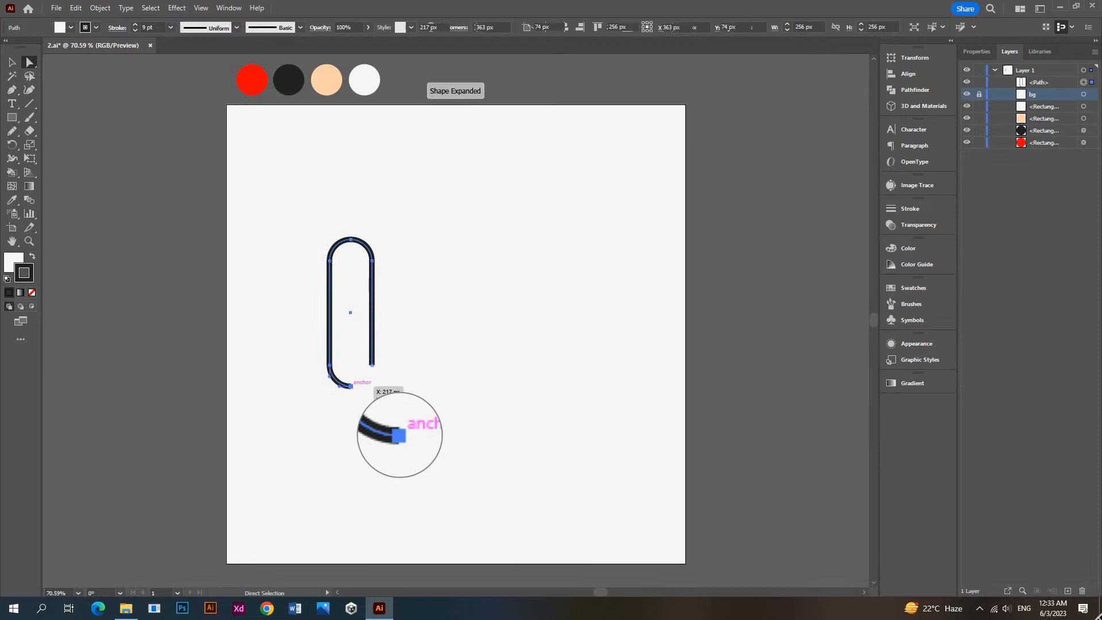
key("Delete")
Draw a small ellipse about 79 px wide beside the index finger and delete its lowest anchor point to leave an arch
key("l")
left_click_drag(387, 303, 433, 370)
left_click(29, 61)
left_click(411, 372)
key("Delete")
key("v")
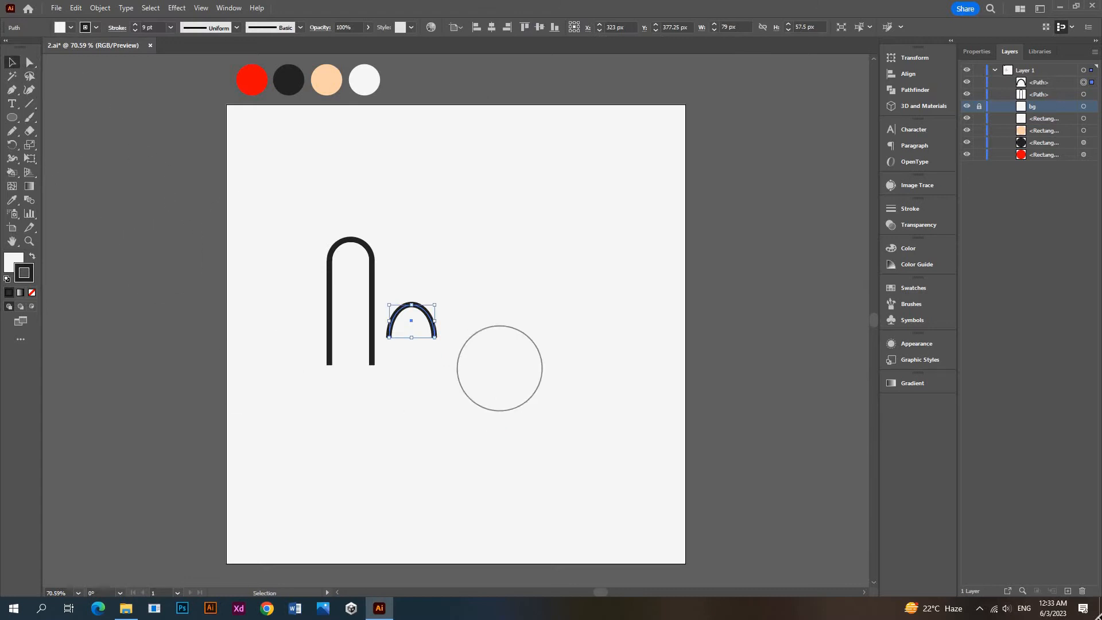
Extend the arch to 99 px tall against the index finger and place a duplicate beside it as the next finger
left_click(30, 61)
left_click_drag(417, 341, 498, 361)
key("v")
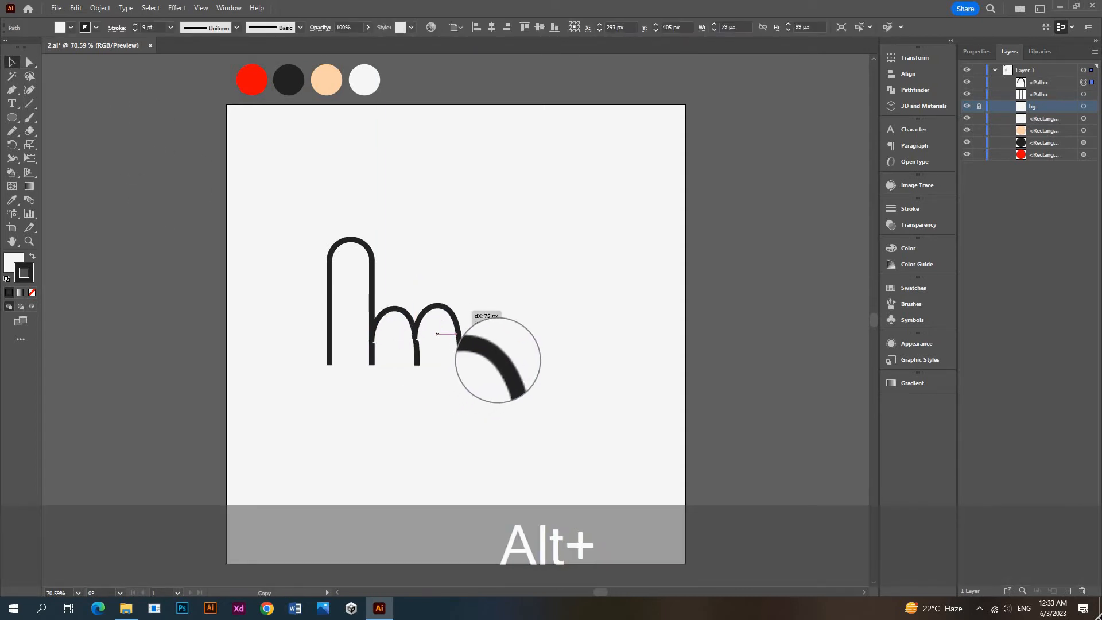
left_click(539, 428)
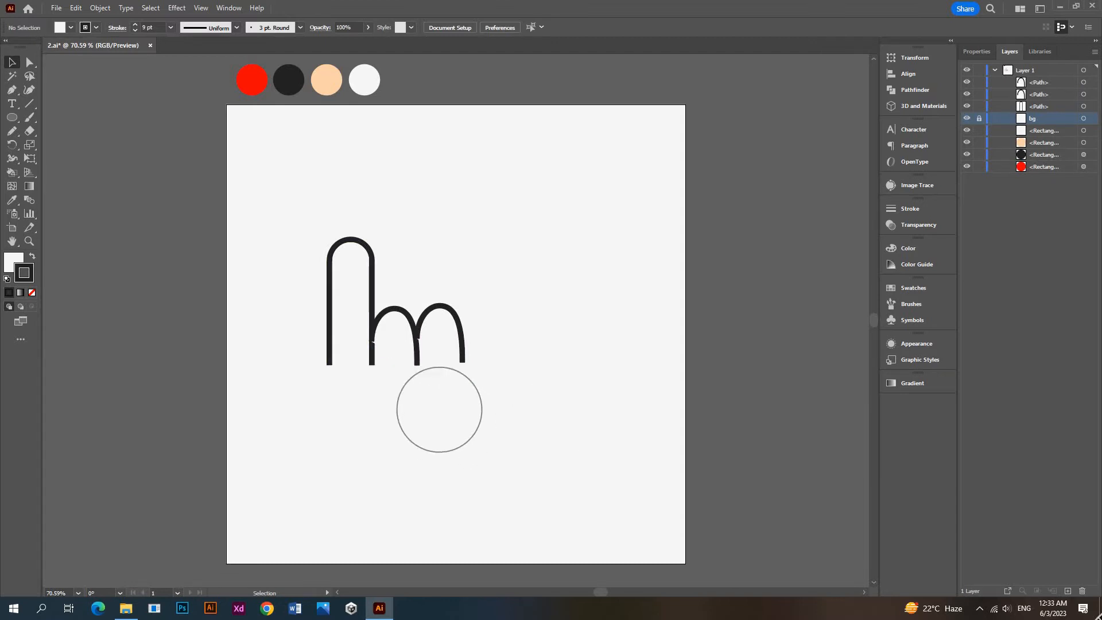
Remove the fill from the finger outlines and nudge the second arch left and down to line up with the first
left_click(412, 348)
left_click(32, 293)
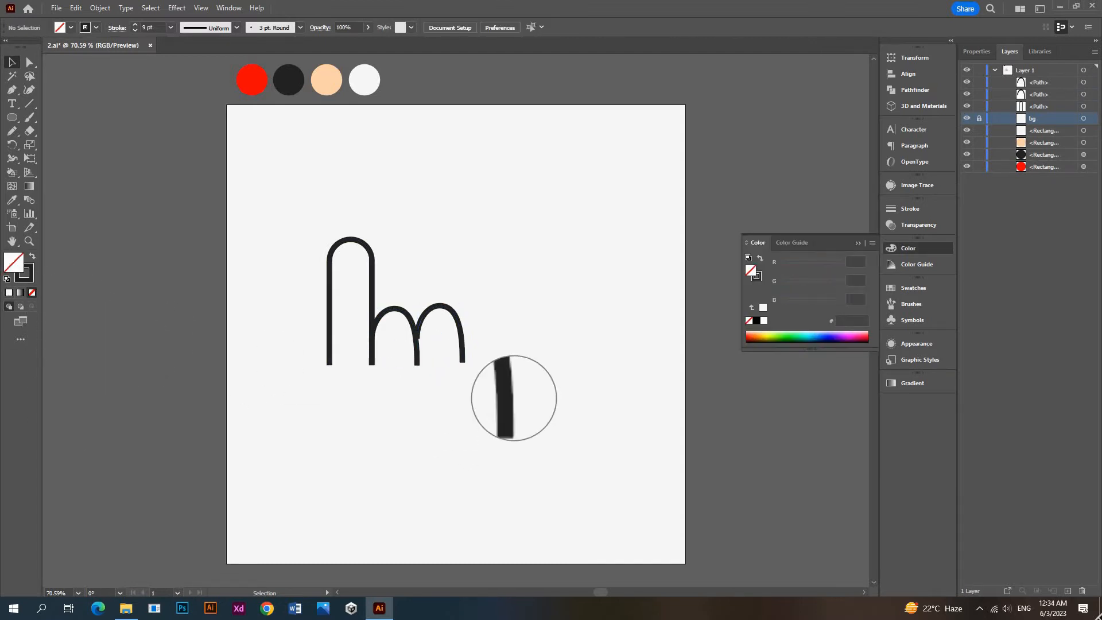
key("Left")
key("Left")
left_click(498, 422)
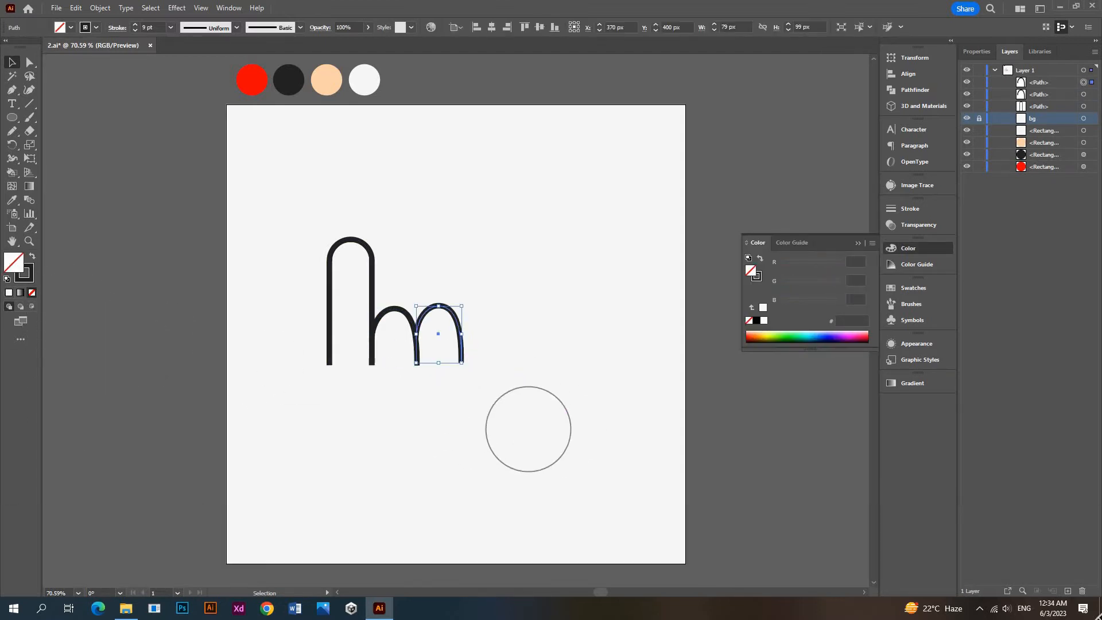
key("Down")
key("Down")
left_click(414, 333, "shift")
Duplicate the second arch as a third, slightly lower finger and check the finger joints in outline view
left_click_drag(460, 344, 504, 345)
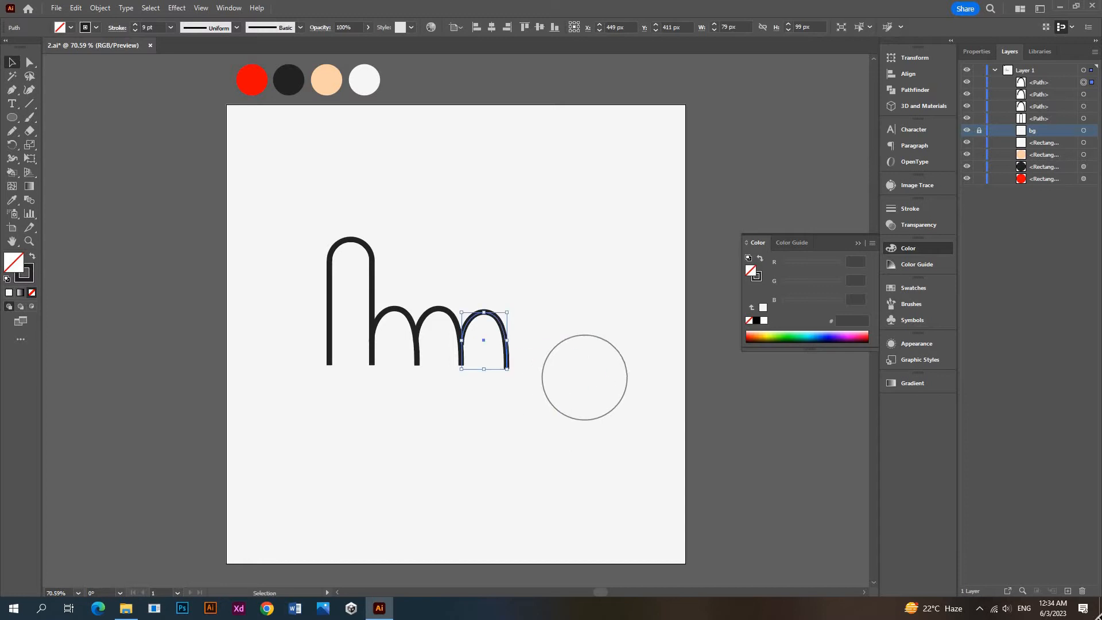
key("Down")
key("Down")
key("Left")
key("Left")
key("Right")
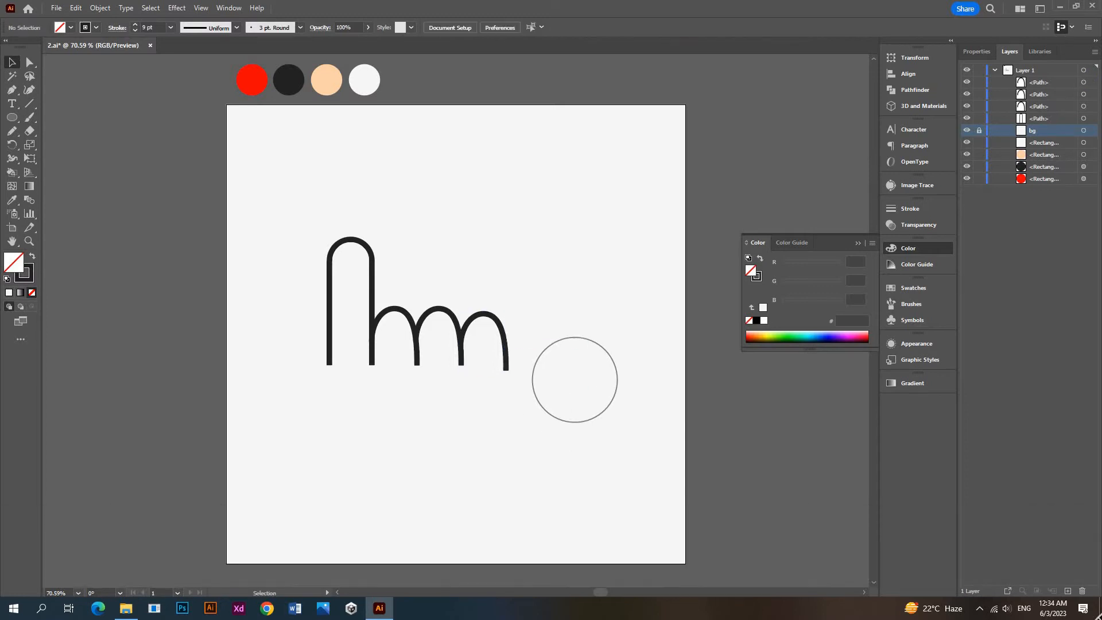
key("ctrl+y")
scroll(509, 410, "up", 6)
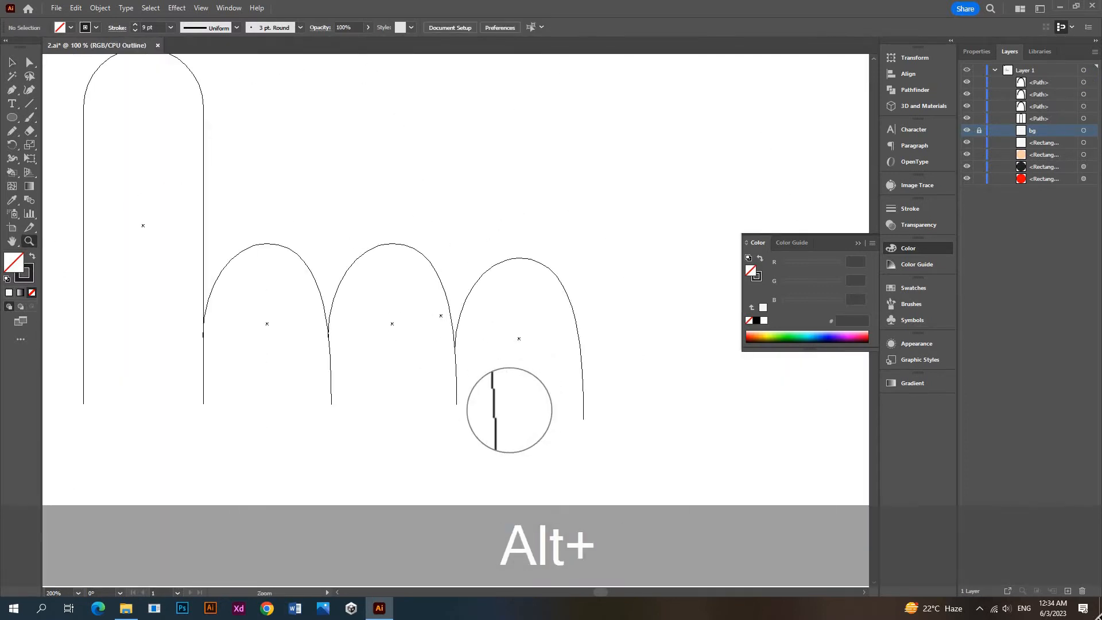
scroll(462, 363, "down", 2)
key("ctrl+y")
Draw a palm ellipse about 307.5 × 278 px below the fingers and fit its width to the outer finger edges
left_click(11, 64)
key("l")
scroll(344, 299, "down", 5)
mouse_move(274, 274)
left_mouse_down()
mouse_move(303, 345)
mouse_move(533, 506)
left_mouse_up()
left_click(11, 61)
left_click_drag(462, 296, 443, 274)
left_click(272, 286, "shift")
left_click(476, 27)
left_click(605, 377)
left_click(533, 375)
left_click_drag(533, 379, 523, 379)
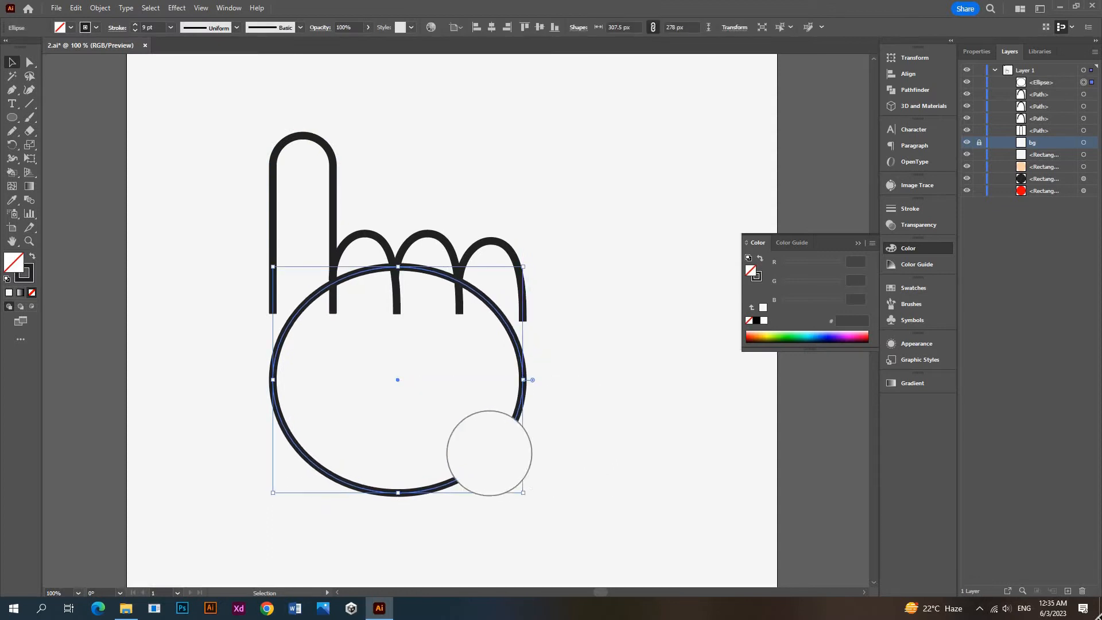
Delete the palm ellipse's top anchor point to leave only the lower half
left_click(30, 63)
left_click(398, 267)
key("Delete")
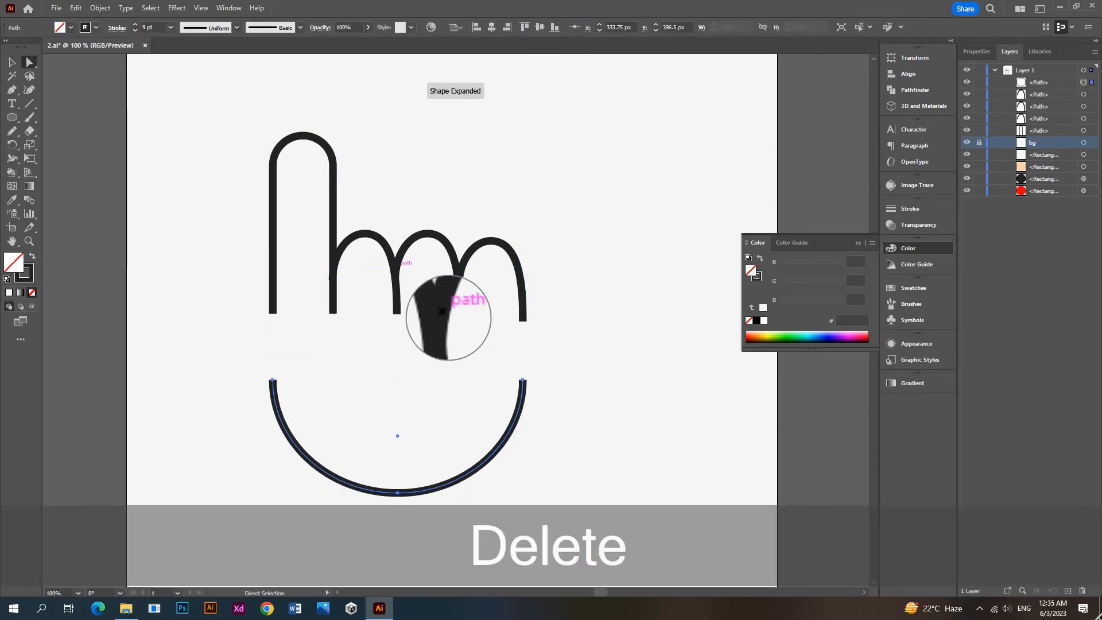
Join the open ends of the palm curve to the little finger and the index finger on both sides
left_click(523, 320)
left_click(522, 379, "shift")
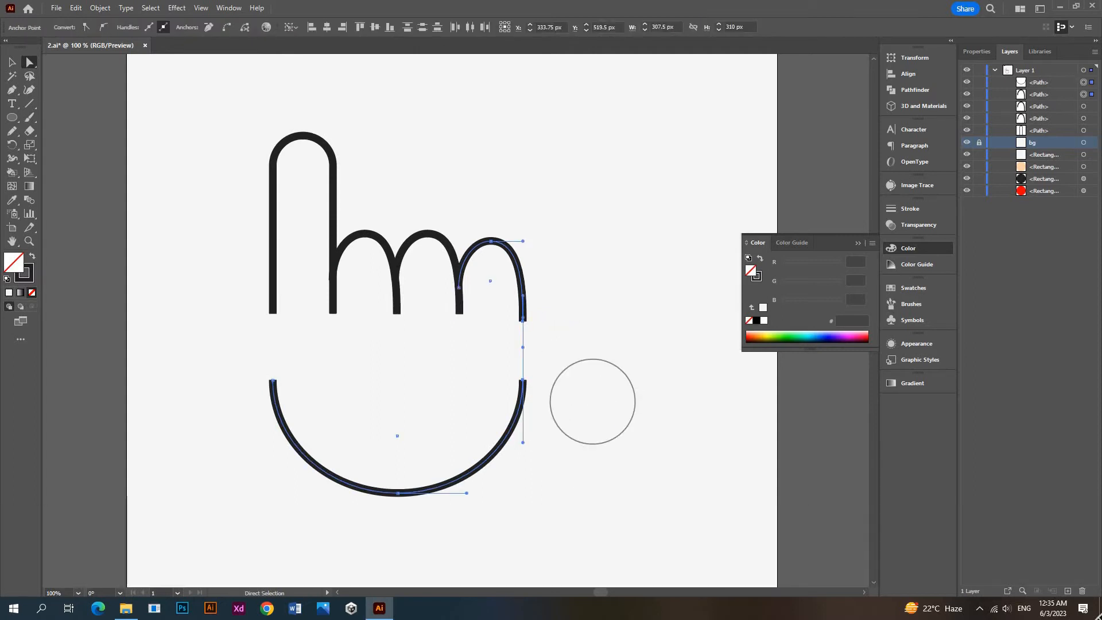
key("ctrl+j")
left_click(273, 313)
left_click(273, 380, "shift")
key("ctrl+shift+j")
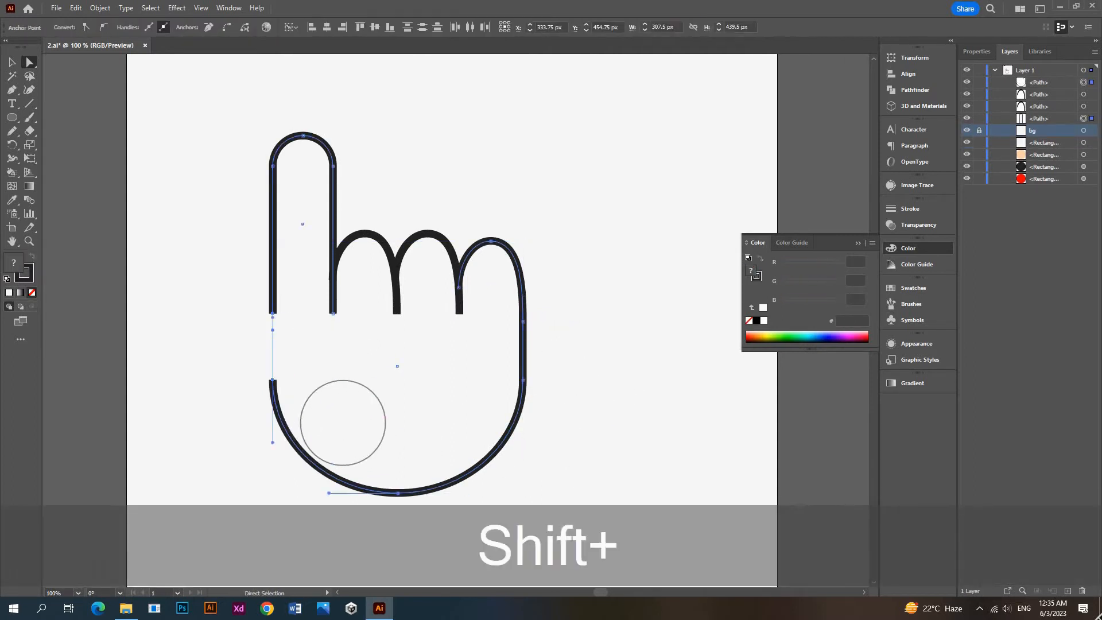
Place a duplicate of the middle finger arch in the empty area to the right of the hand
left_click(9, 62)
left_click_drag(410, 242, 651, 182)
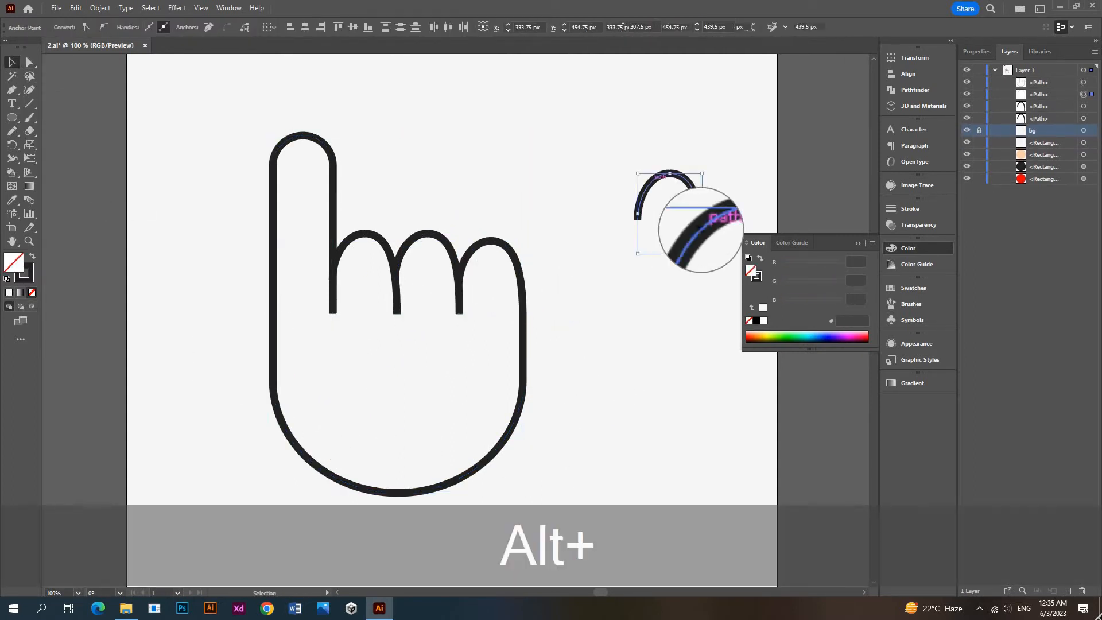
left_click(568, 357)
Smooth both sides of the palm outline with the Smooth tool
left_click_drag(443, 446, 242, 511)
right_click(12, 134)
left_click(50, 155)
left_click_drag(522, 323, 496, 444)
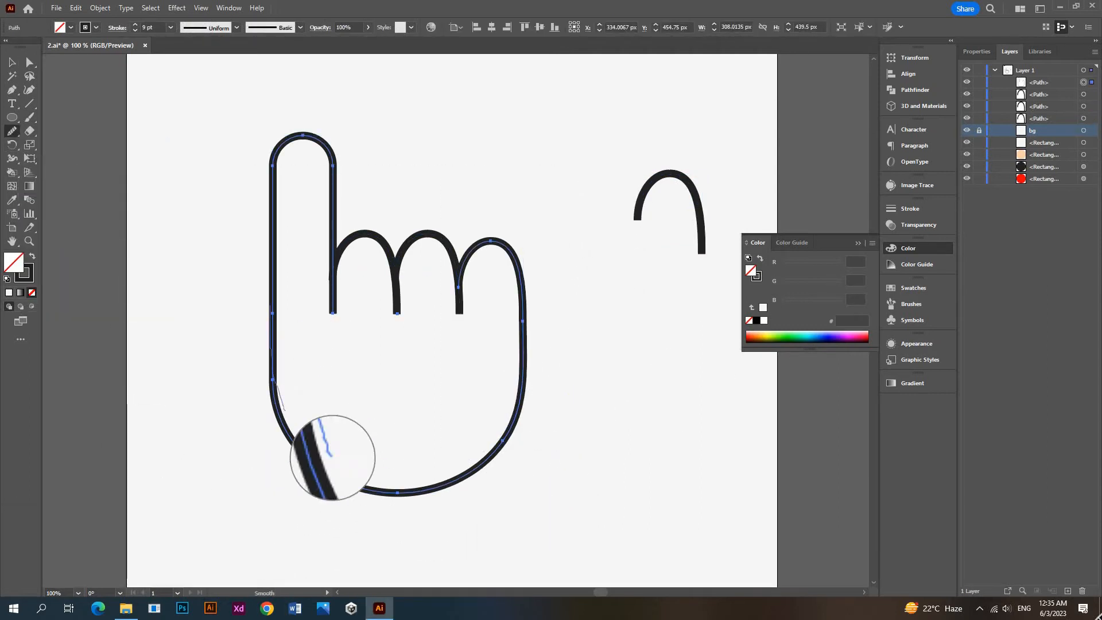
left_click_drag(267, 325, 317, 460)
Group the hand outlines and give their strokes round caps
left_click(10, 62)
mouse_move(239, 154)
left_mouse_down()
mouse_move(250, 186)
mouse_move(538, 518)
left_mouse_up()
key("ctrl+g")
left_click(117, 27)
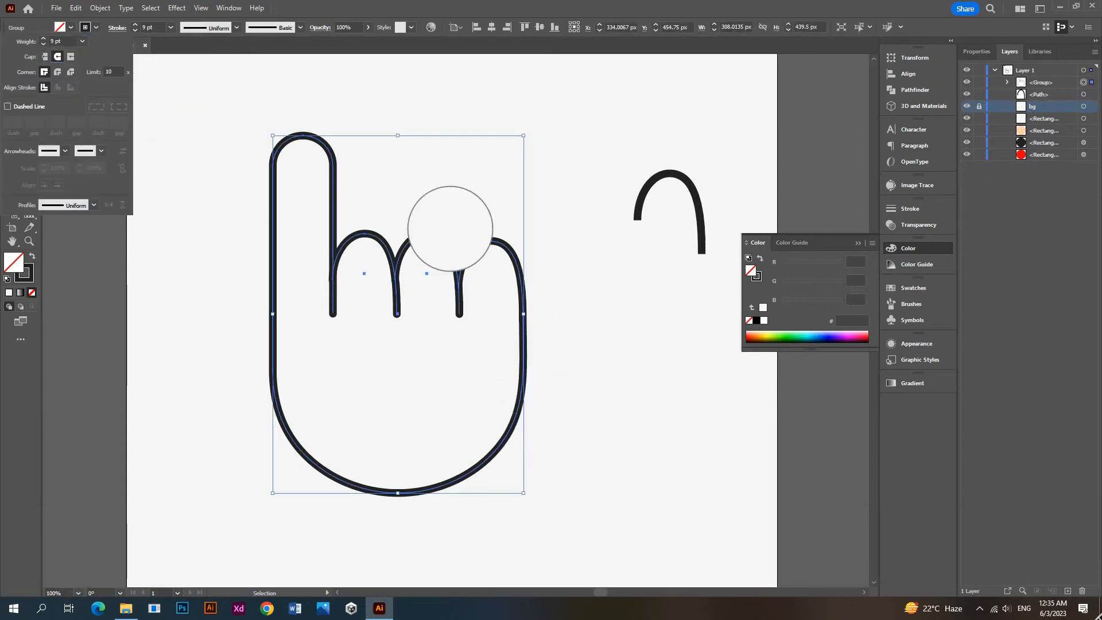
left_click(615, 216)
Rotate the hand group clockwise so the index finger points diagonally up to the right
left_click_drag(615, 216, 298, 539)
left_click_drag(575, 182, 619, 297)
Move the spare arch to the upper left of the index finger and reflect it across the vertical axis
left_click_drag(689, 237, 350, 192)
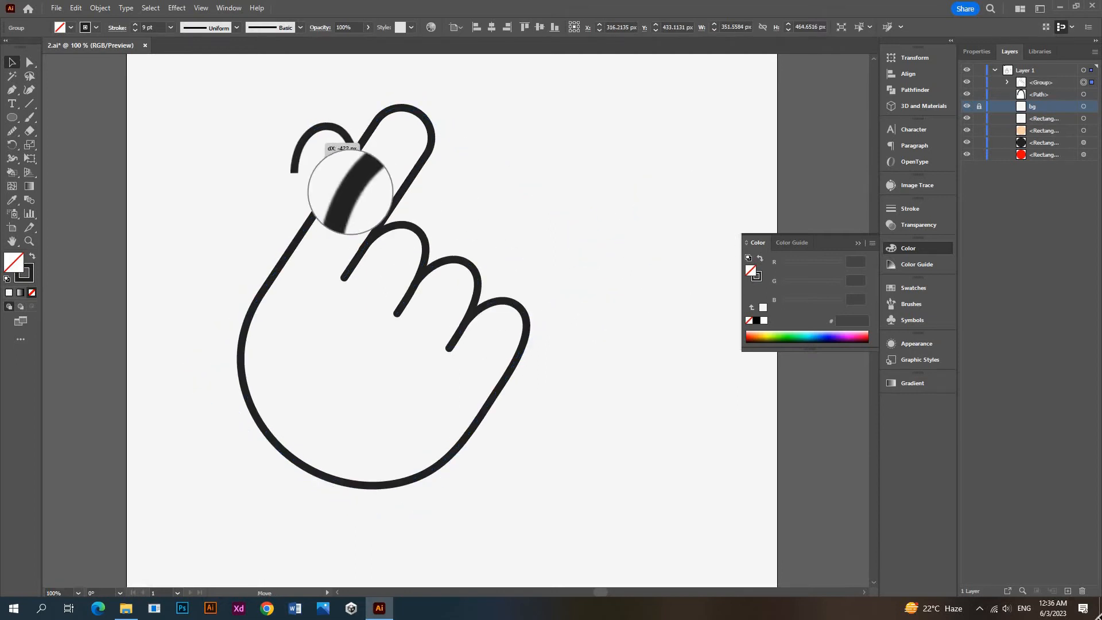
right_click(296, 126)
left_click(505, 438)
left_click(488, 351)
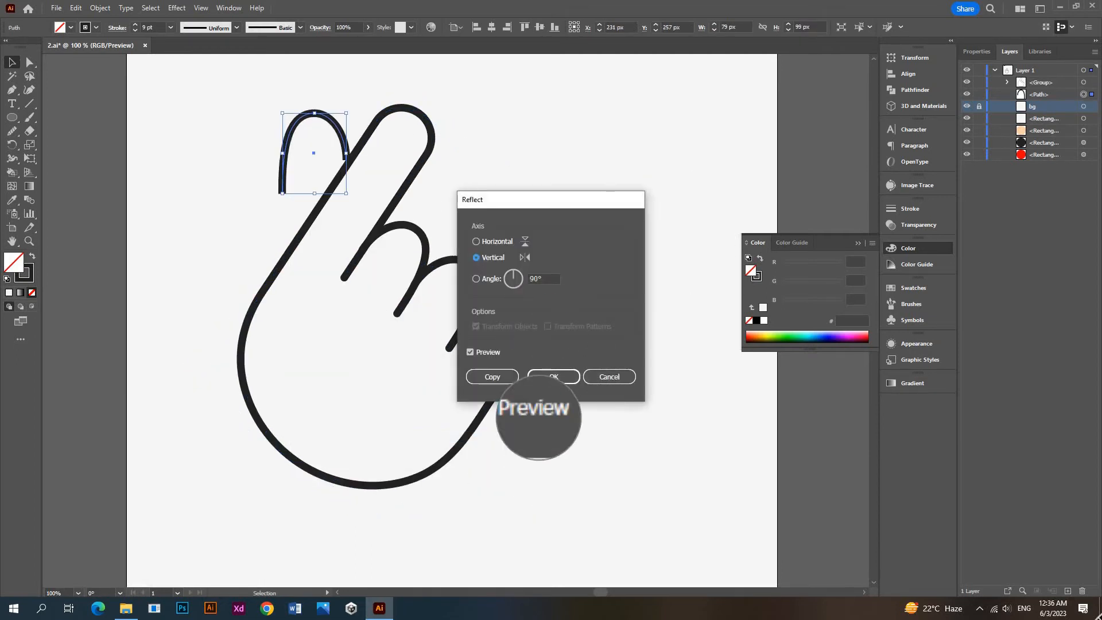
left_click(553, 377)
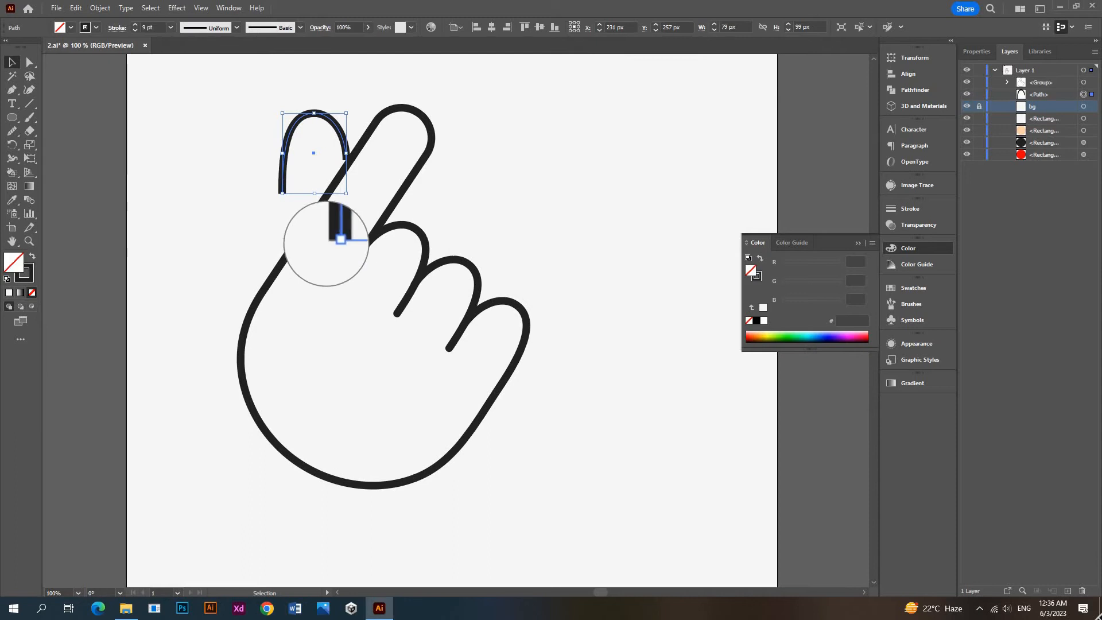
Tilt the arch against the index finger as the thumb tip and attach its open ends to the finger's edge
left_click_drag(277, 195, 309, 207)
left_click_drag(324, 119, 335, 127)
scroll(296, 106, "up", 8)
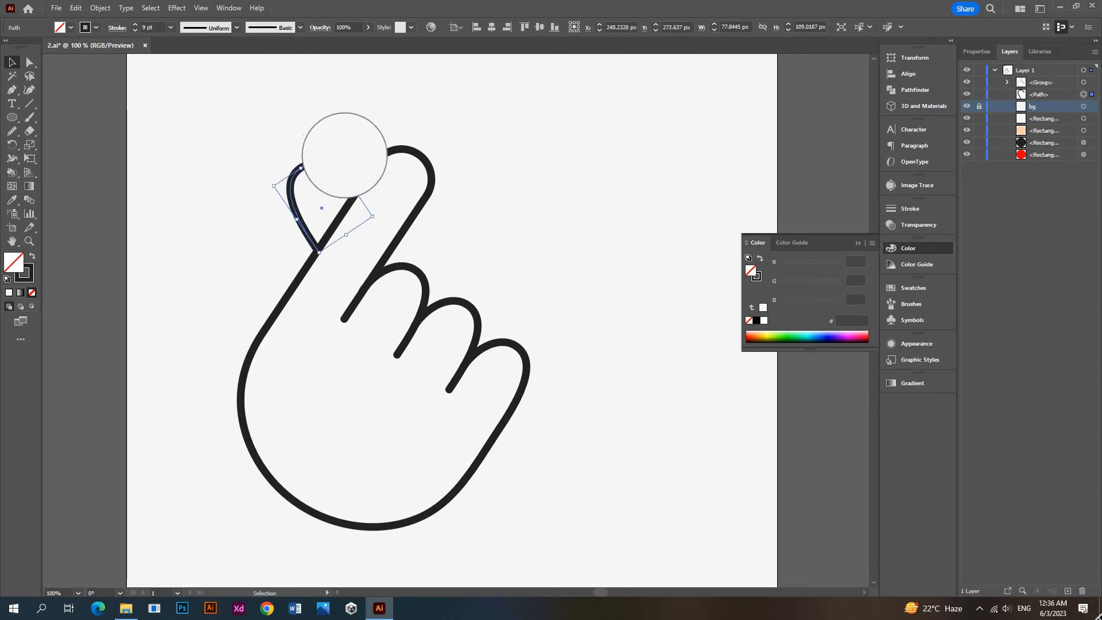
left_click(30, 62)
left_click_drag(355, 253, 358, 258)
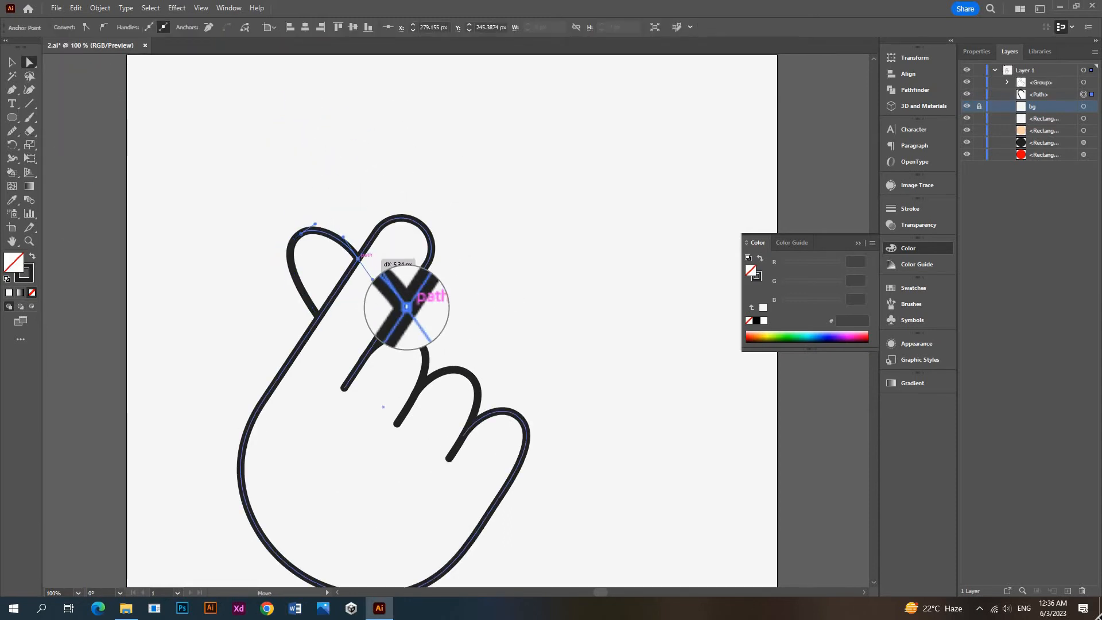
left_click(356, 213)
scroll(452, 262, "down", 2)
Expand the fill and stroke of all the hand outlines and unite them into one shape
left_click(11, 63)
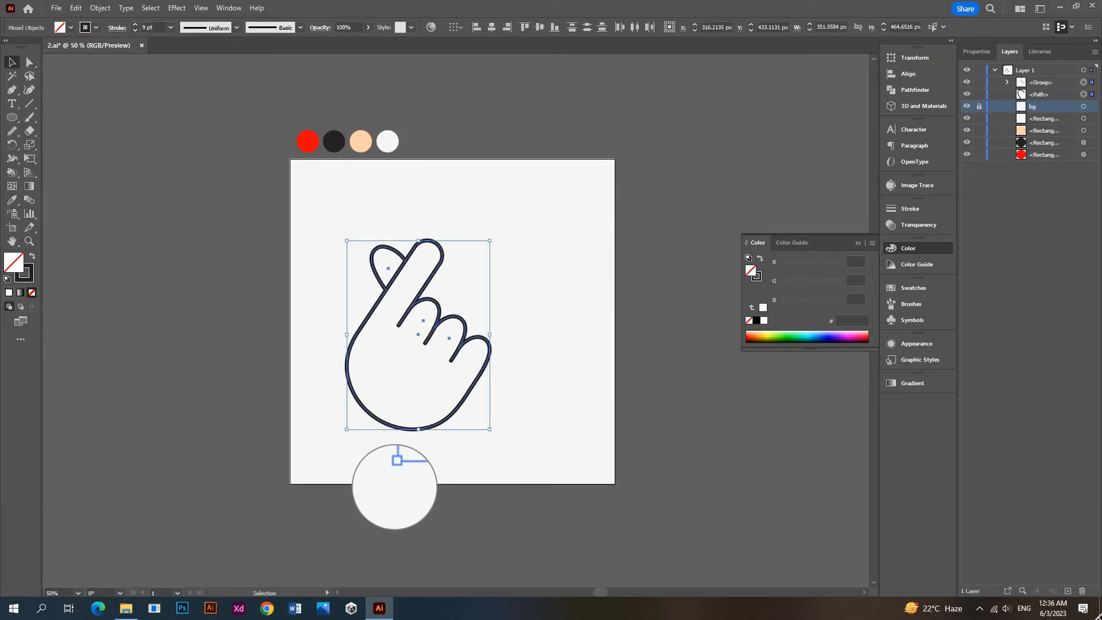
left_click(100, 8)
left_click(106, 143)
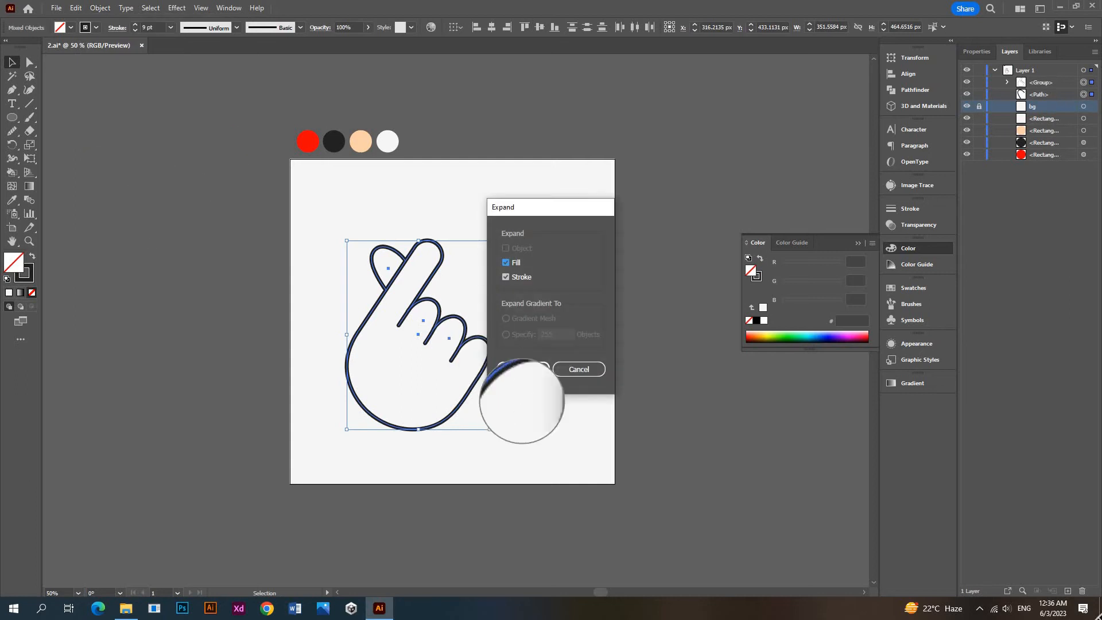
left_click(534, 365)
left_click(914, 90)
left_click(756, 83)
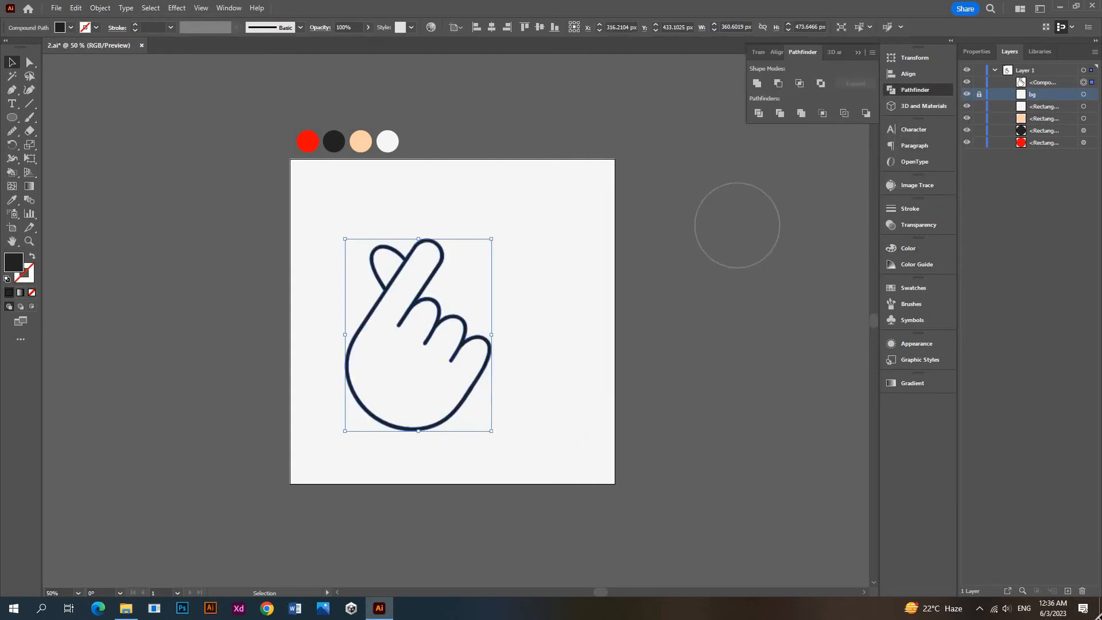
left_click(14, 173)
key("i")
left_click(392, 141)
key("ctrl+z")
key("ctrl+shift+z")
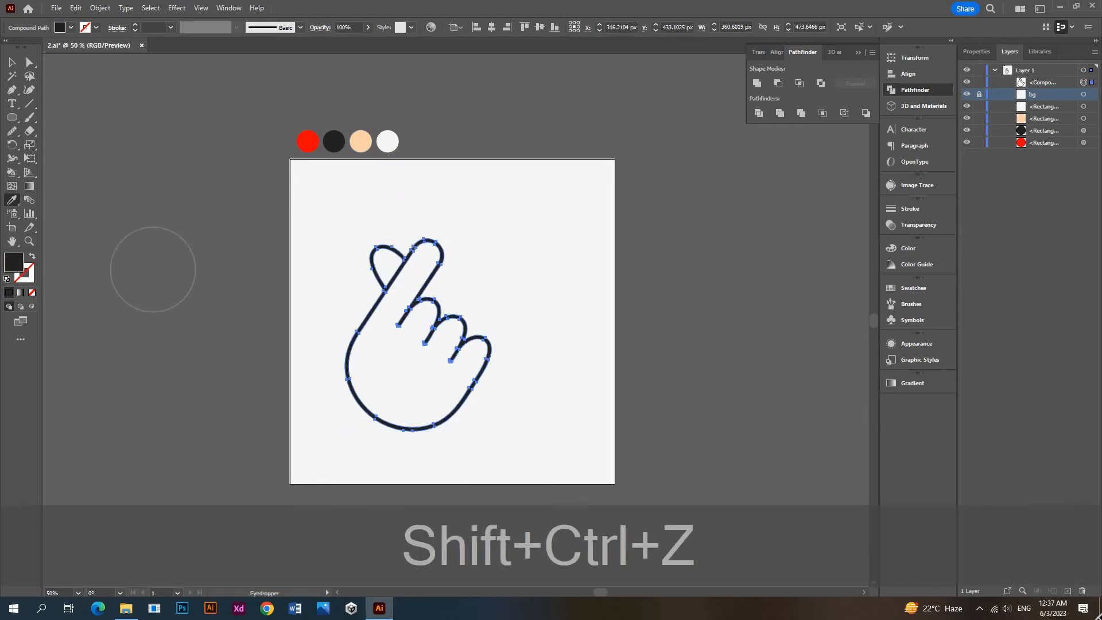
Fill the palm and the thumb tip with the dark colour using the Live Paint Bucket, and save the document
left_click(13, 174)
left_click(411, 363)
left_click(385, 261)
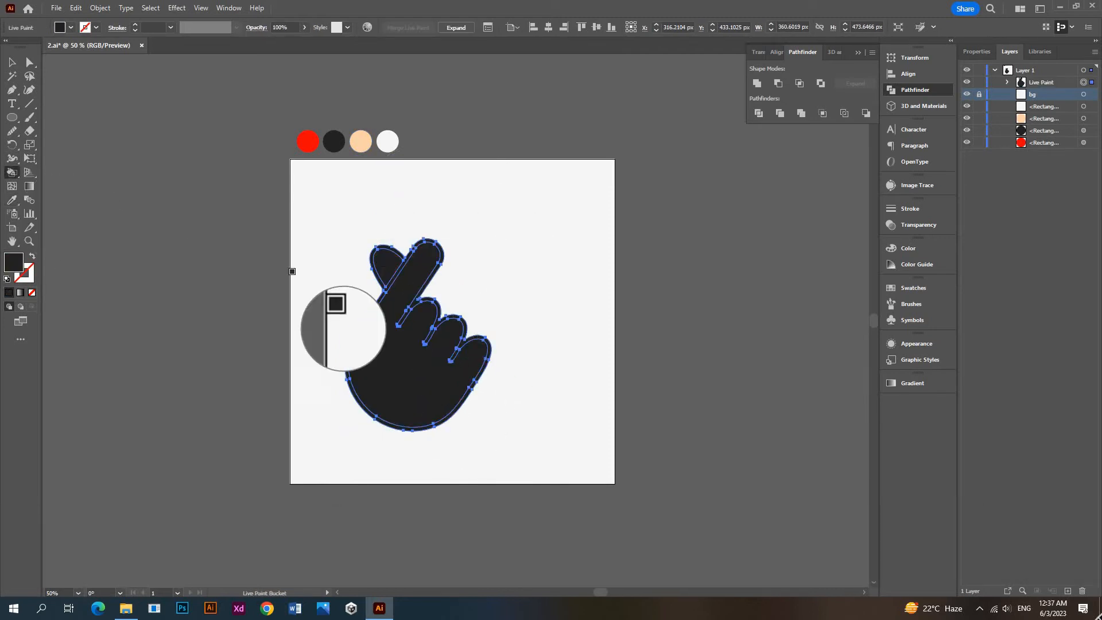
key("ctrl+s")
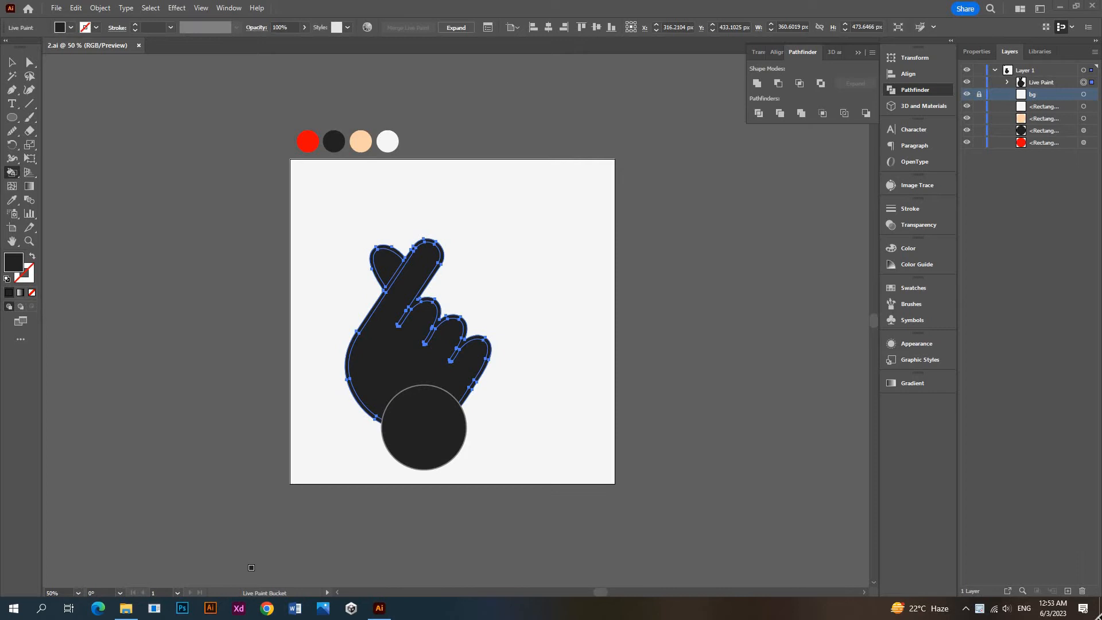
Expand the Live Paint group of the hand and ungroup it into separate shapes
key("v")
right_click(397, 279)
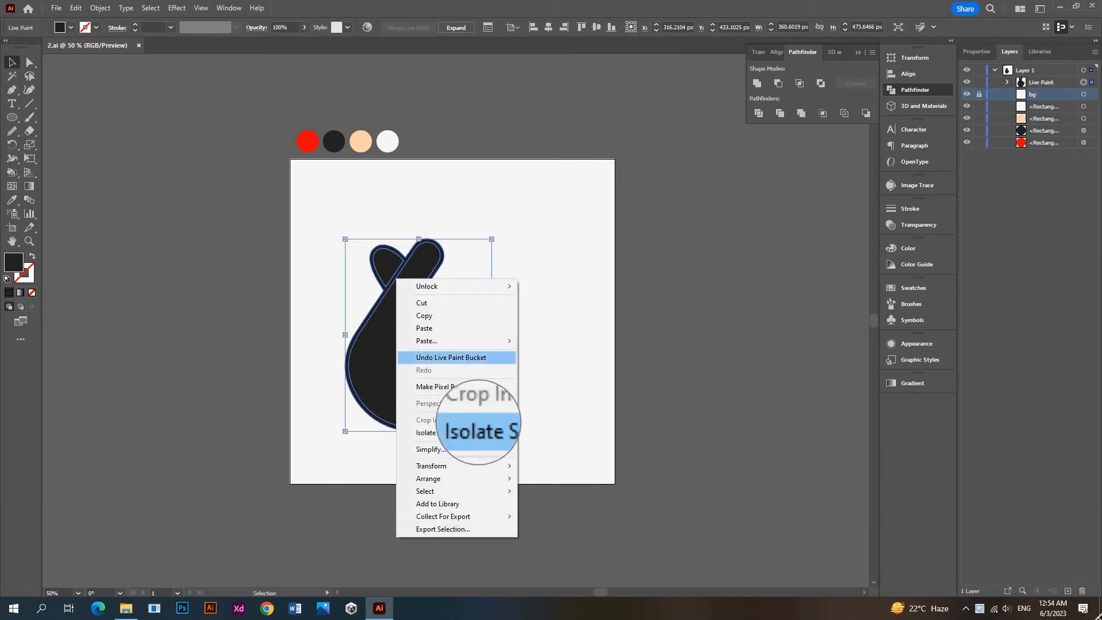
left_click(100, 8)
left_click(115, 153)
key("Return")
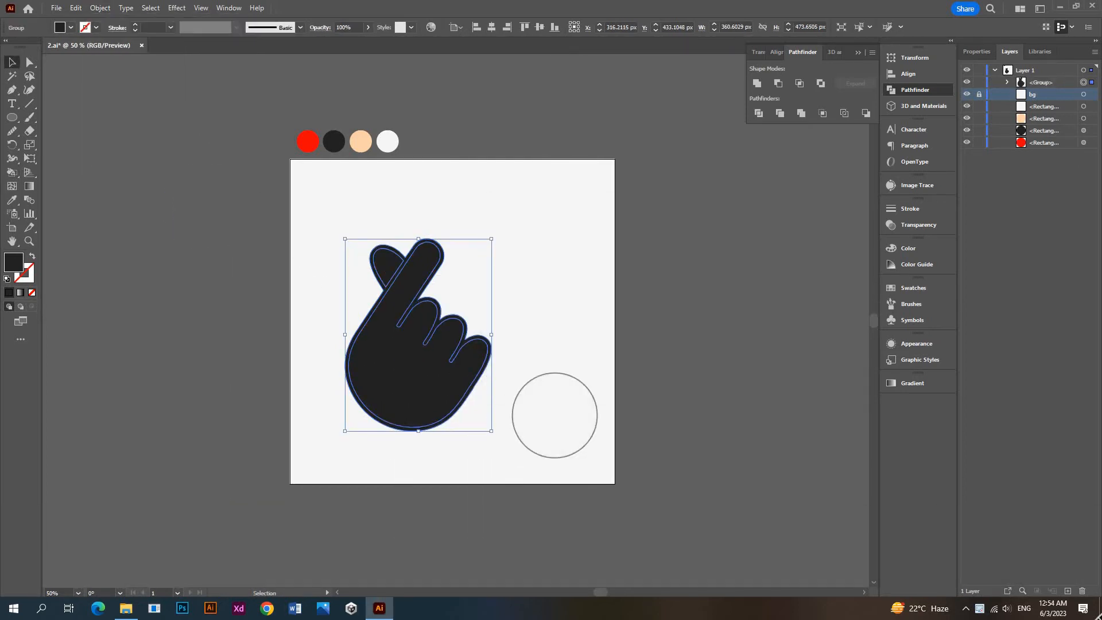
right_click(443, 353)
right_click(429, 353)
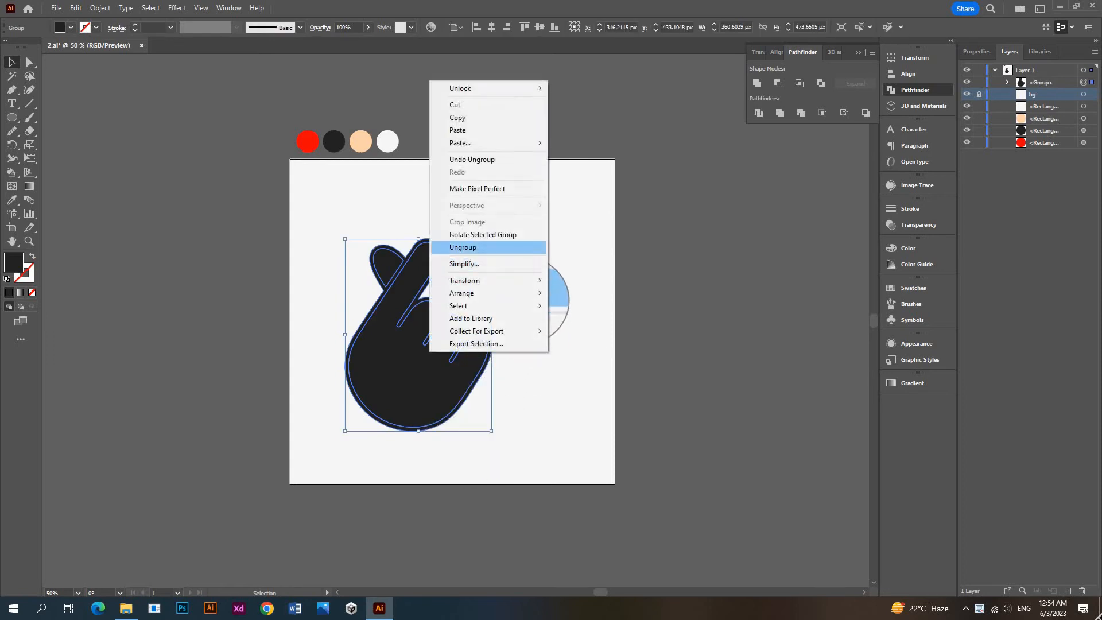
left_click(465, 249)
left_click(505, 301)
Recolour the palm and thumb tip fills with the skin tone sampled from the palette circle above the artboard
left_click(395, 381)
left_click(386, 275, "shift")
key("i")
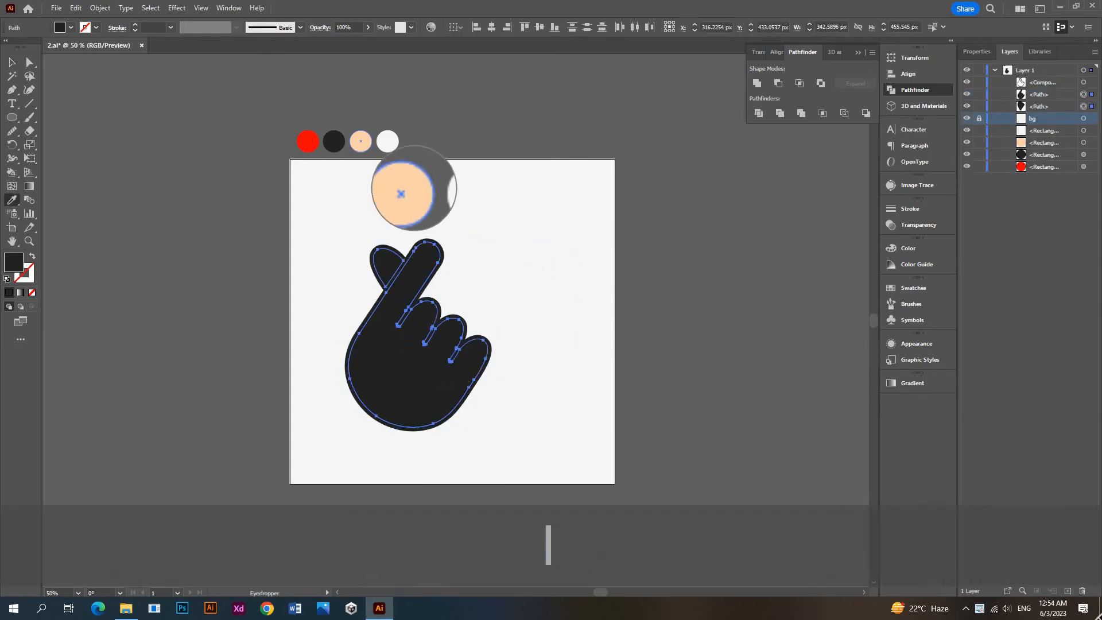
left_click(361, 144)
Move the whole hand toward the centre of the artboard and group its parts
left_click(12, 62)
left_click_drag(429, 390, 464, 404)
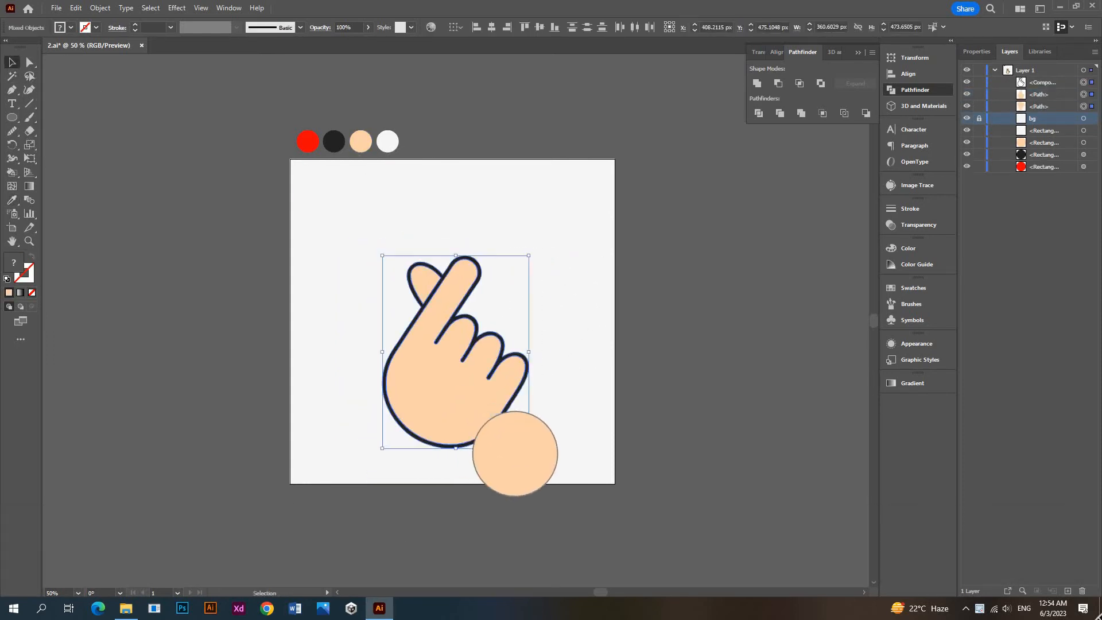
key("ctrl+g")
left_click(449, 209)
Draw a 70 px square above the fingers and a 70 px circle centred on the square's upper edge
scroll(434, 203, "up", 4)
right_click(11, 118)
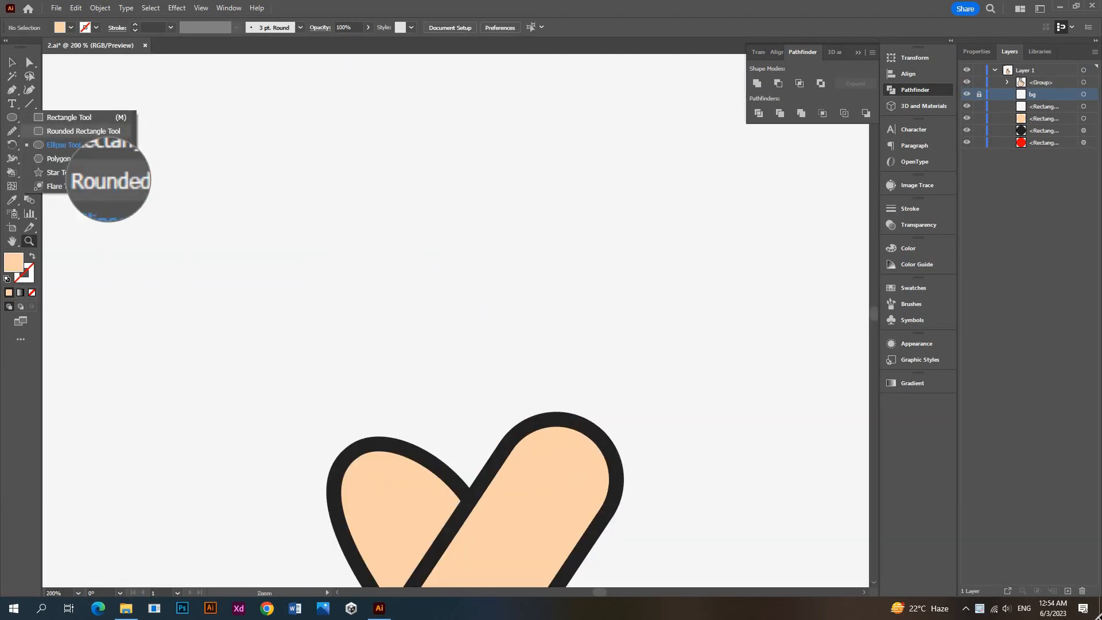
left_click(69, 117)
left_click_drag(346, 169, 461, 282)
right_click(12, 118)
left_click(58, 144)
mouse_move(346, 130)
left_mouse_down()
mouse_move(426, 236)
mouse_move(456, 246)
left_mouse_up()
left_click(13, 62)
left_click_drag(417, 210, 418, 202)
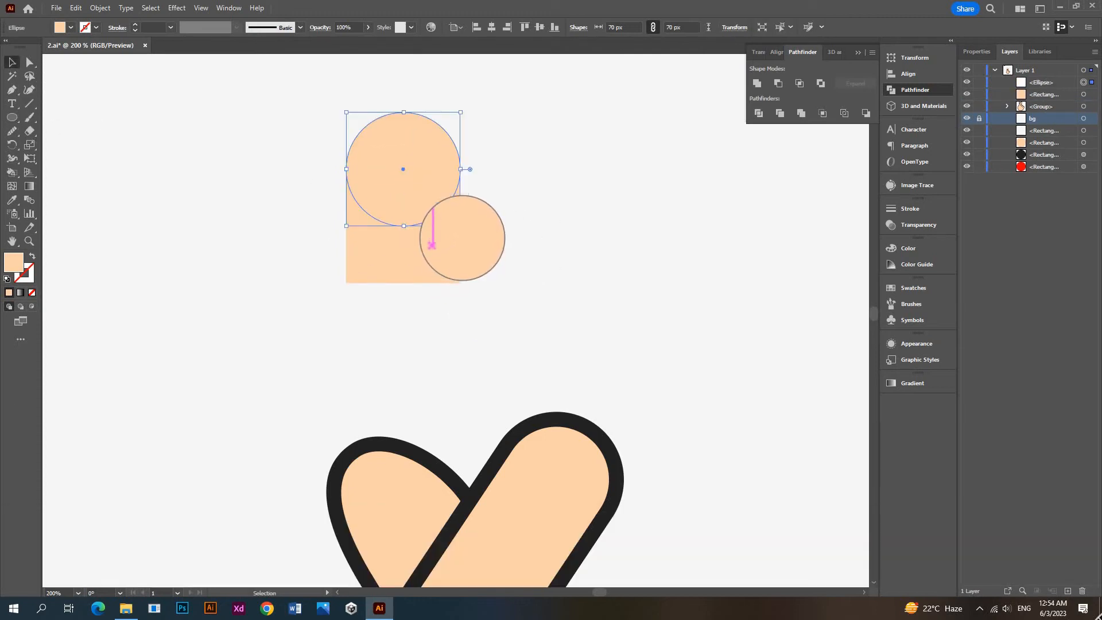
Group the square and circle, duplicate the group in place, and rotate the copy 90° over the original
left_click_drag(358, 312, 356, 312)
key("ctrl+g")
key("ctrl+c")
key("ctrl+f")
left_click_drag(466, 110, 564, 254)
left_click_drag(414, 218, 442, 241)
Align the rotated copy's square exactly with the original square, checking the edges in outline view
key("ctrl+y")
scroll(418, 332, "up", 5)
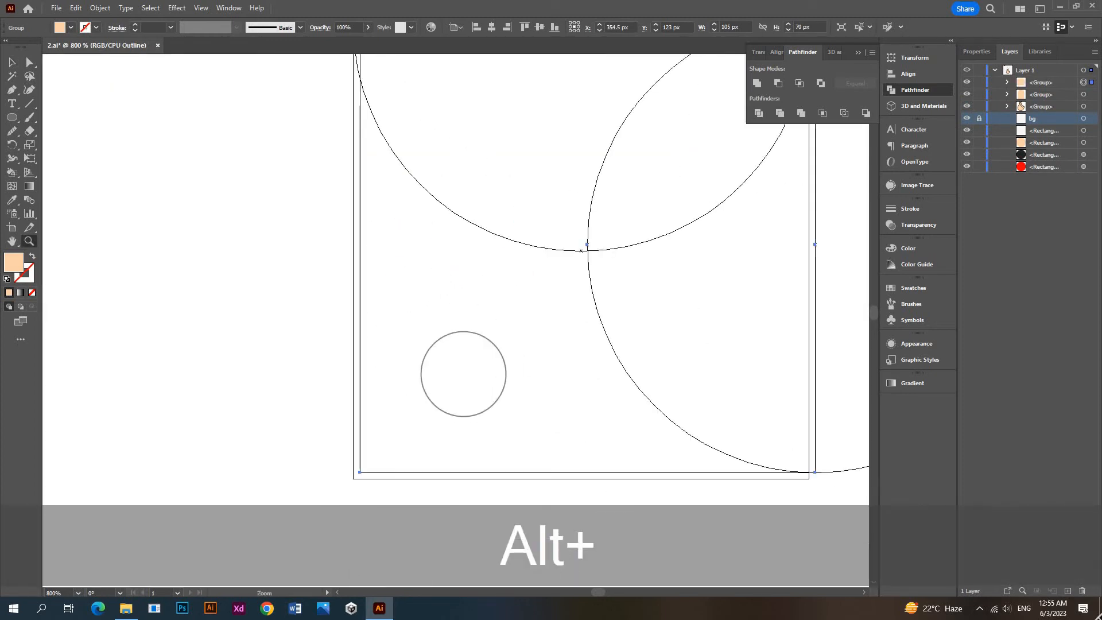
left_click_drag(483, 474, 491, 471)
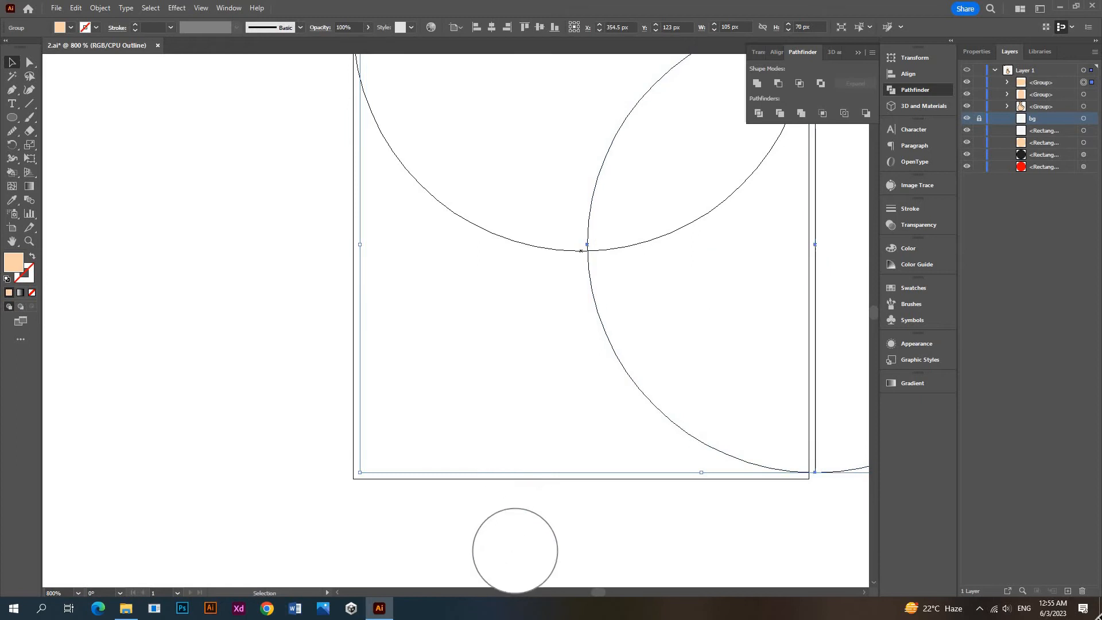
left_click(399, 471)
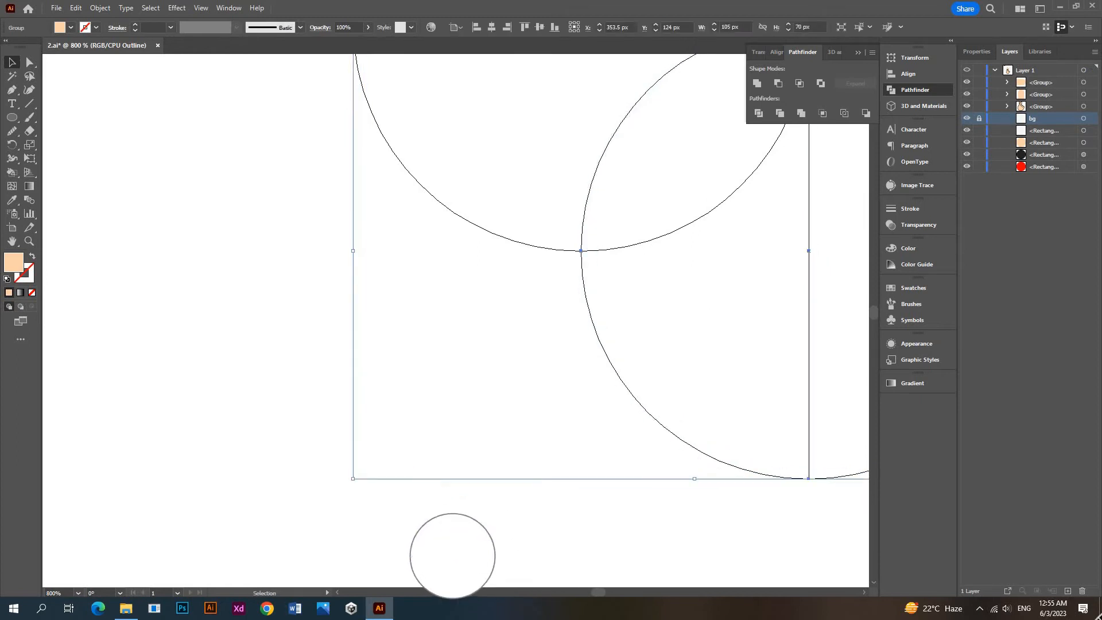
scroll(615, 356, "down", 4)
key("ctrl+y")
Unite the two overlapping square-and-circle groups into a single heart shape
scroll(501, 252, "up", 4)
key("v")
left_click_drag(519, 224, 726, 410)
key("ctrl+g")
left_click(753, 83)
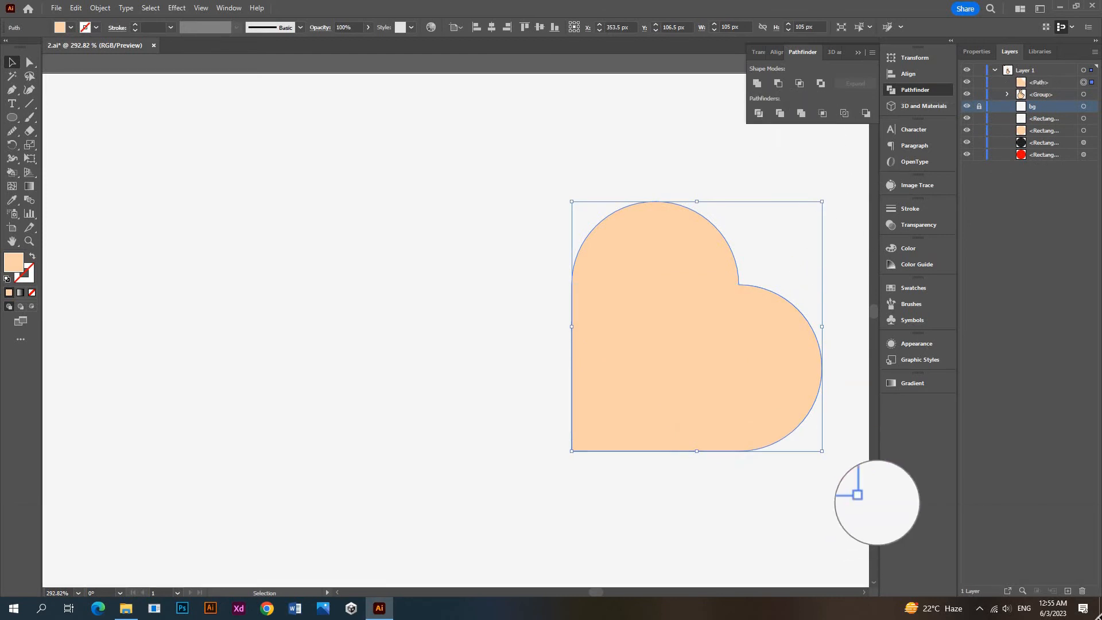
Rotate the heart 45° counterclockwise so its tip points straight down above the fingers
left_click_drag(828, 454, 813, 337)
key("z")
left_click(746, 350, "alt")
left_click_drag(642, 355, 596, 278)
Fill the heart with the palette's red and give it a 9 pt stroke in the dark palette colour
key("i")
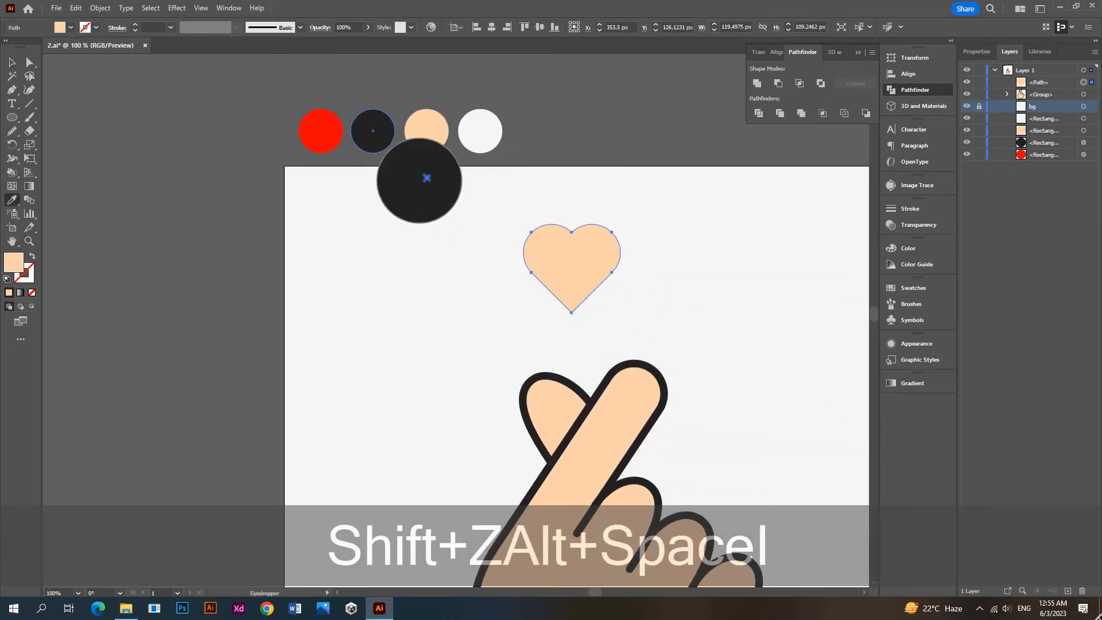
left_click(327, 130)
left_click(28, 275)
left_click(389, 131, "shift")
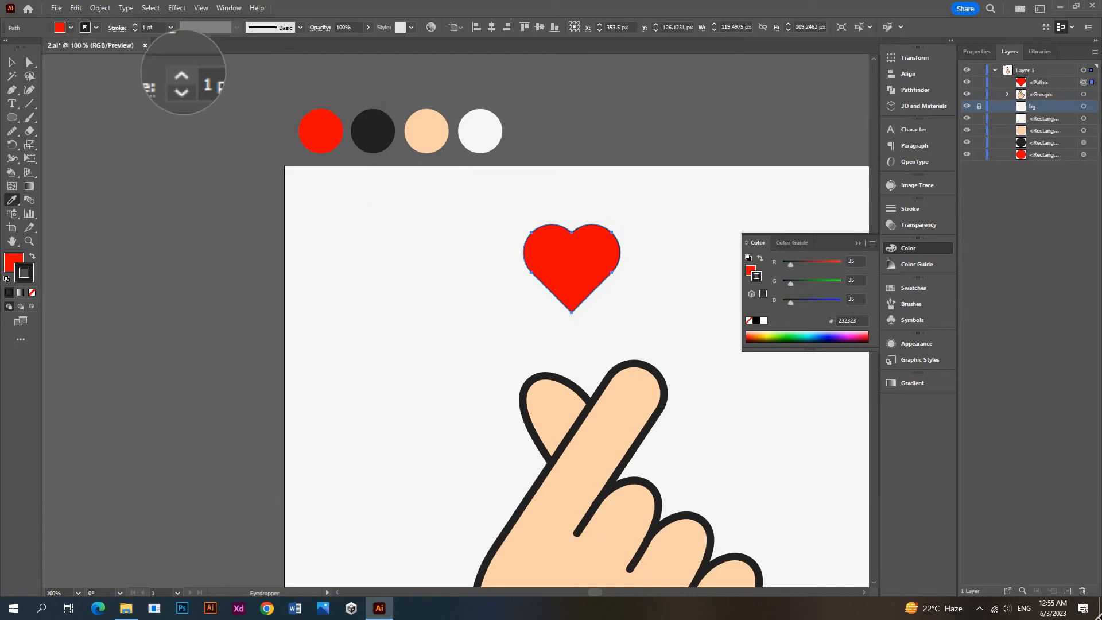
left_click(858, 243)
key("v")
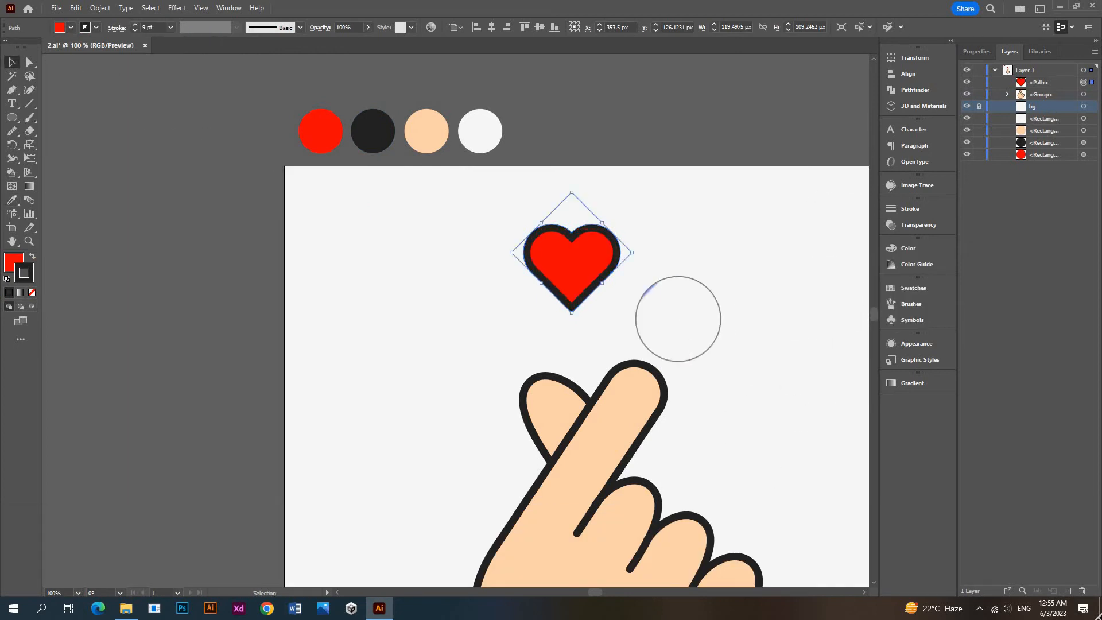
left_click(117, 27)
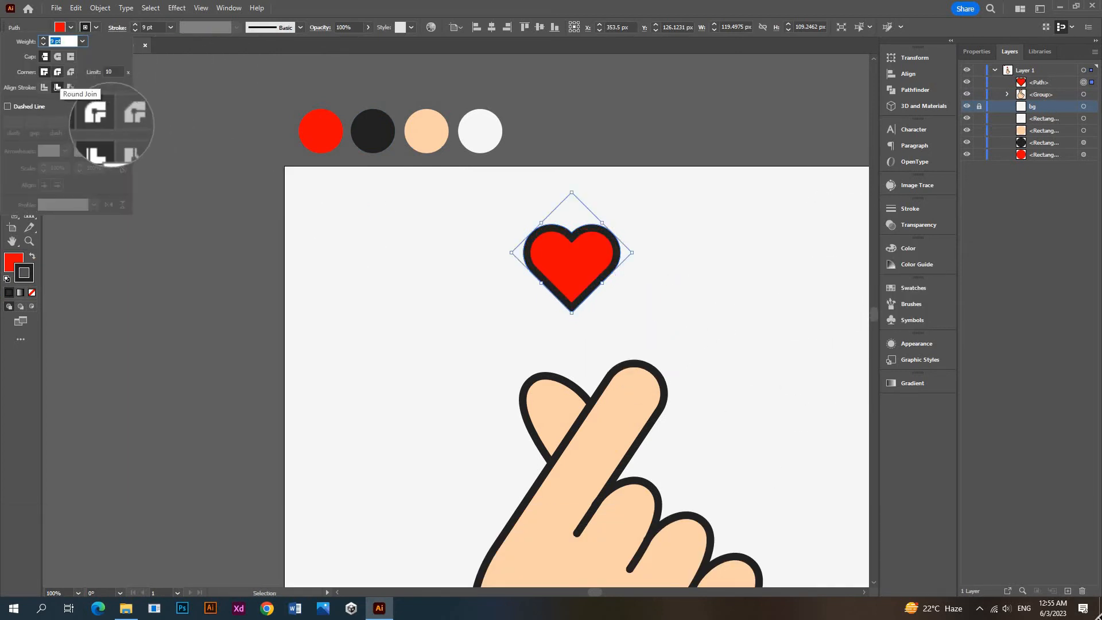
Enlarge the heart, position it just above the crossed fingertips, and save the document
left_click_drag(572, 314, 574, 355)
left_click_drag(570, 297, 584, 294)
left_click(696, 306)
key("ctrl+s")
scroll(746, 356, "down", 2)
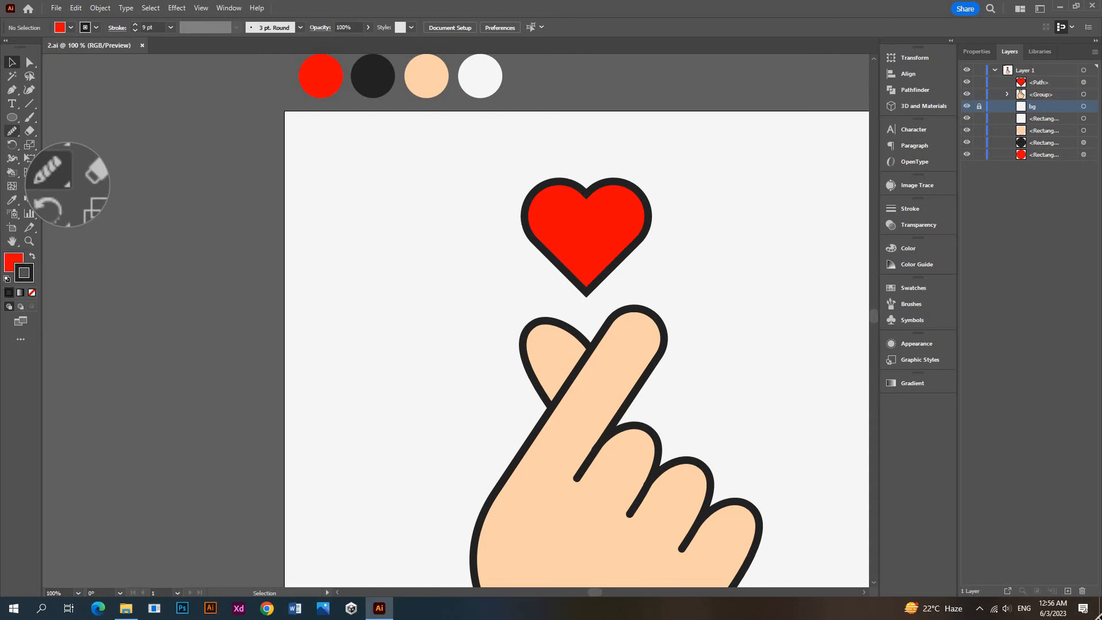
Draw two short slanted accent lines beside the lower left of the heart with the Pen tool
left_click(14, 92)
left_click(526, 258)
left_click(496, 272)
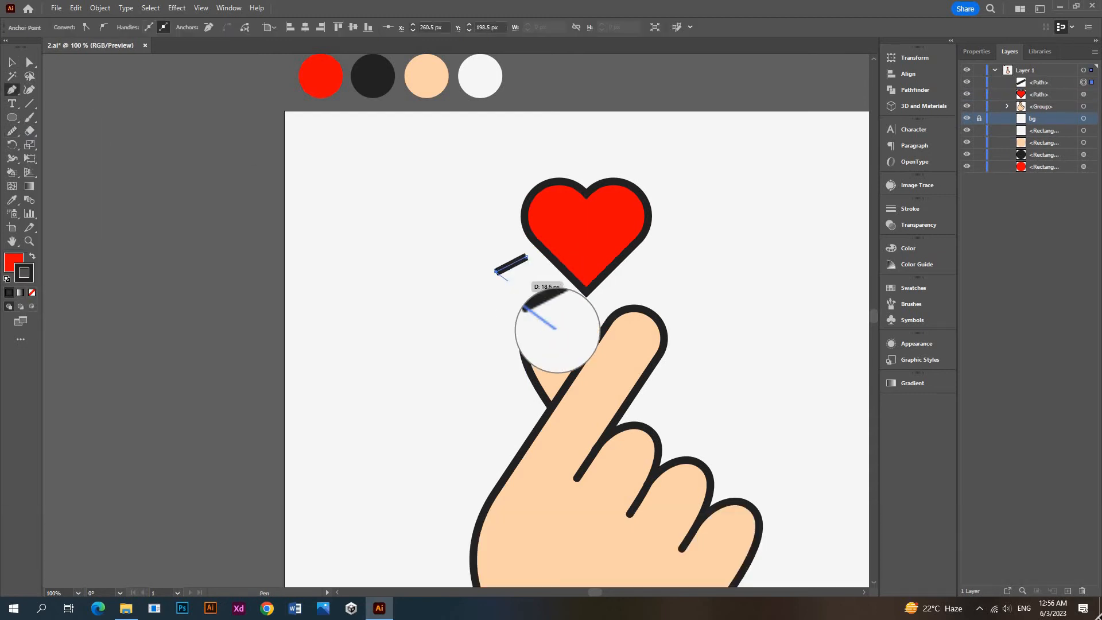
key("v")
key("p")
left_click(533, 273)
left_click(508, 299)
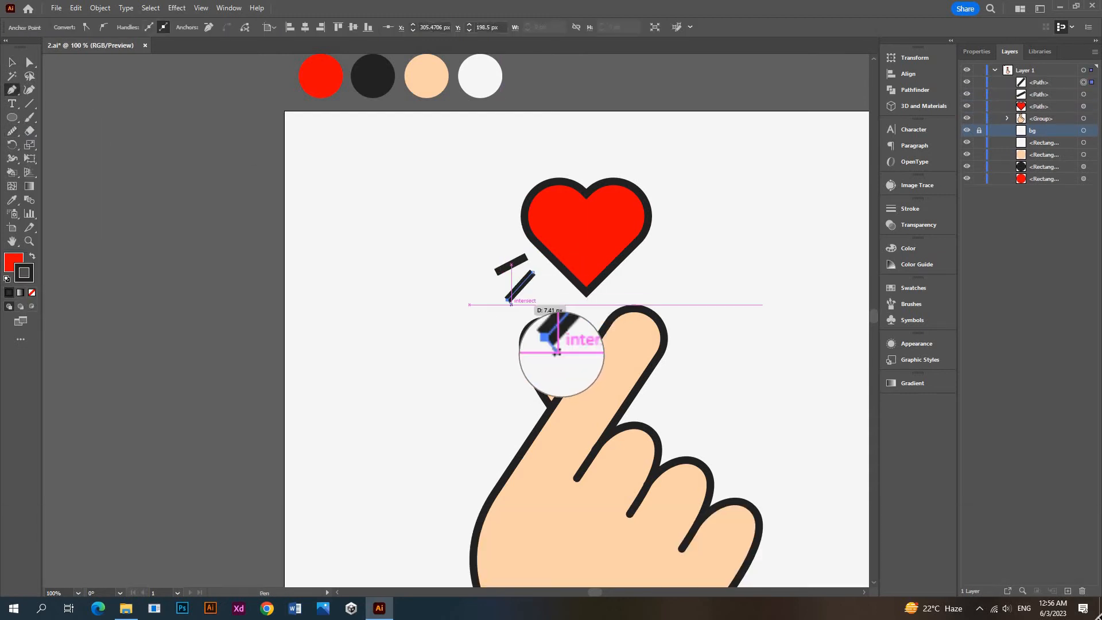
key("v")
Draw three short accent lines radiating from the upper right side of the heart
key("p")
left_click(657, 184)
left_click(688, 151)
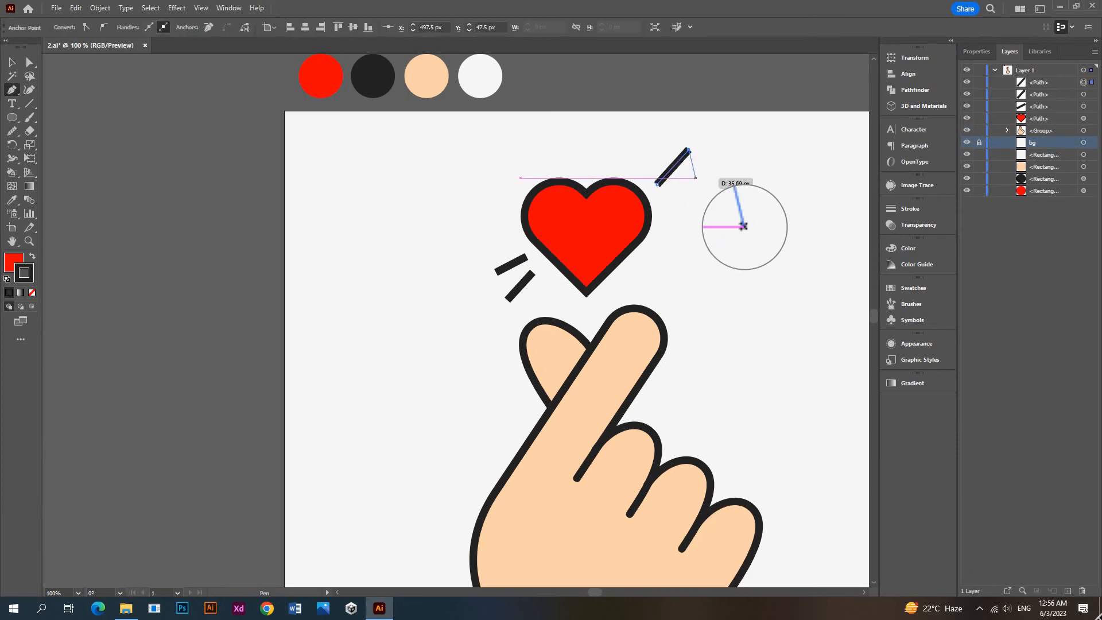
key("v")
left_click(701, 189)
key("v")
key("p")
left_click(672, 218)
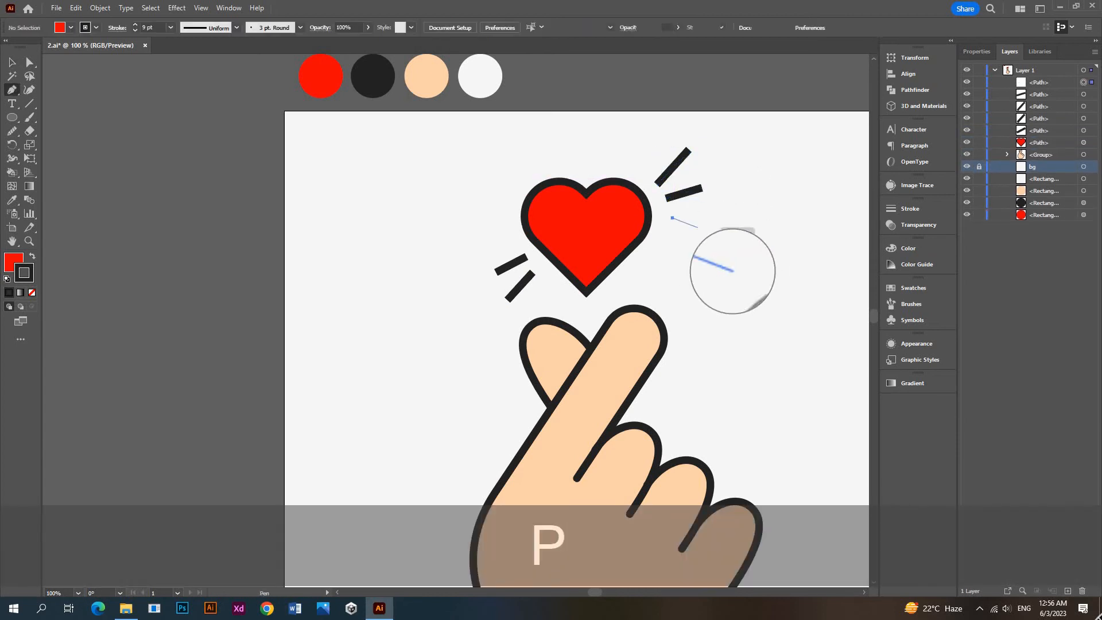
left_click(702, 229)
key("v")
Group the five accent lines and give their strokes round caps
left_click_drag(722, 160, 665, 245)
left_click(511, 264, "shift")
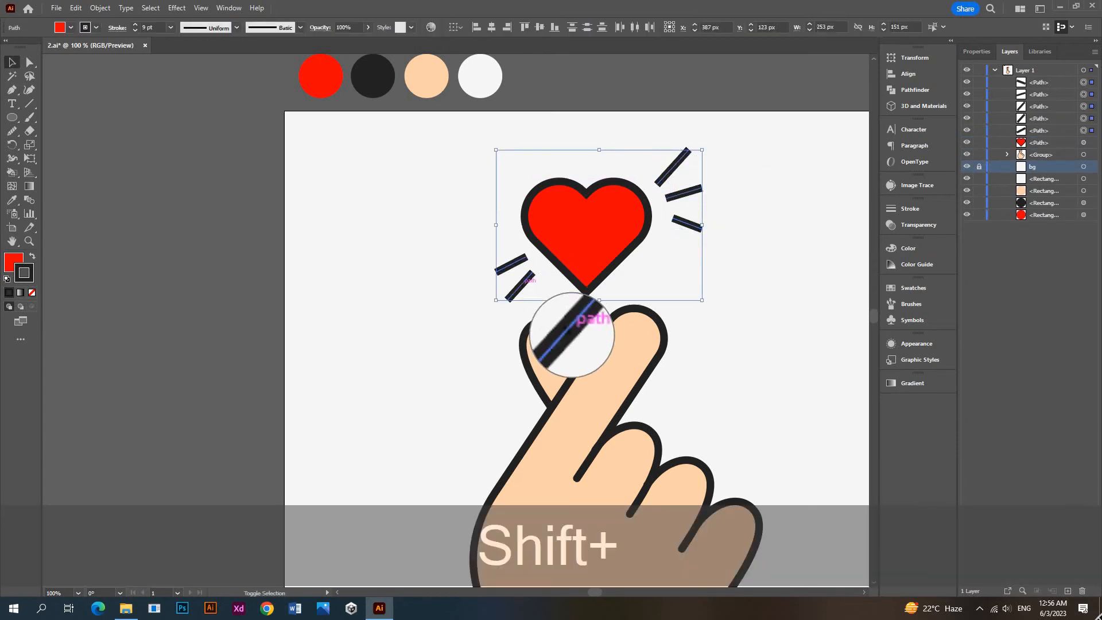
left_click(522, 284, "shift")
key("ctrl+g")
left_click(118, 27)
Expand the strokes of the accent lines and of the heart into filled shapes
left_click(100, 8)
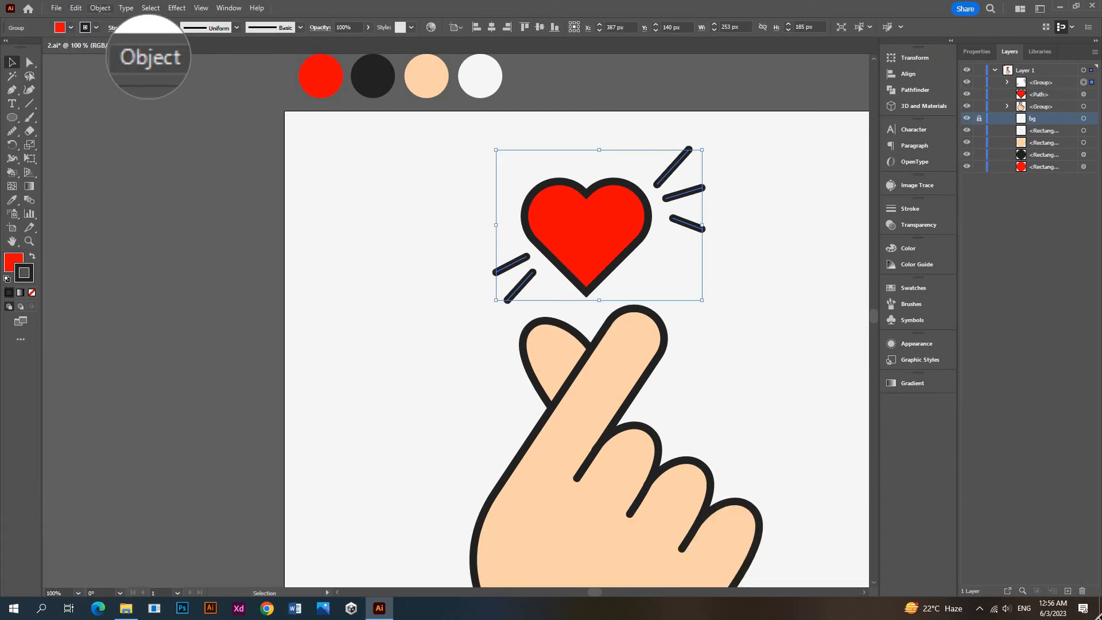
left_click(119, 156)
left_click(524, 368)
left_click(595, 283)
left_click(98, 8)
left_click(224, 168)
Apply the Trim pathfinder to the expanded heart
left_click(920, 91)
left_click(779, 110)
left_click(748, 217)
key("z")
left_click(697, 217, "alt")
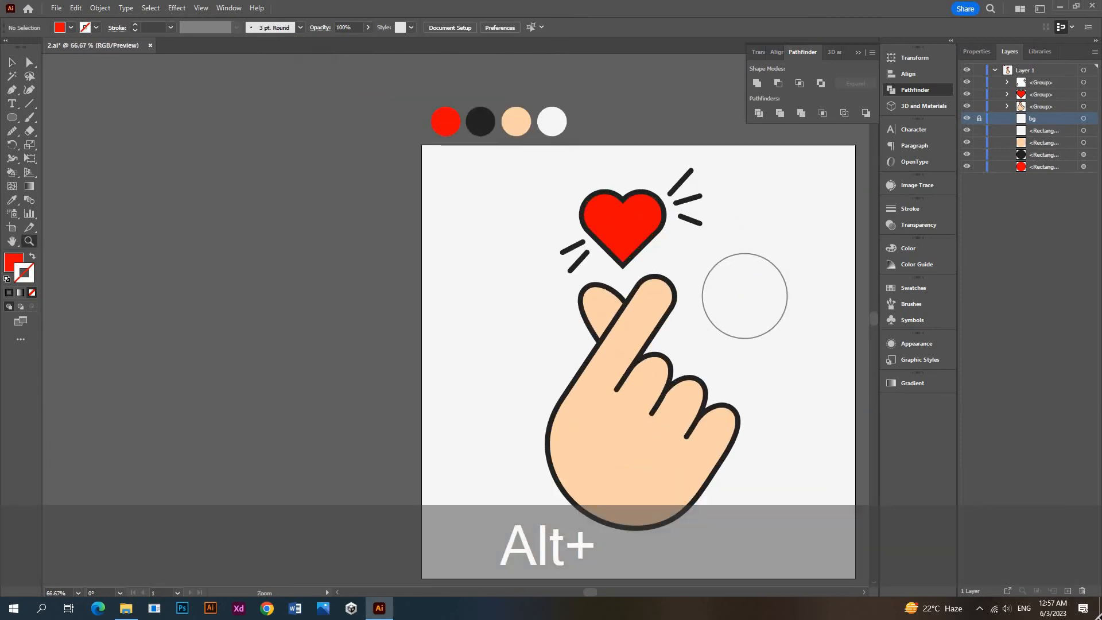
left_click(56, 8)
left_click(69, 108)
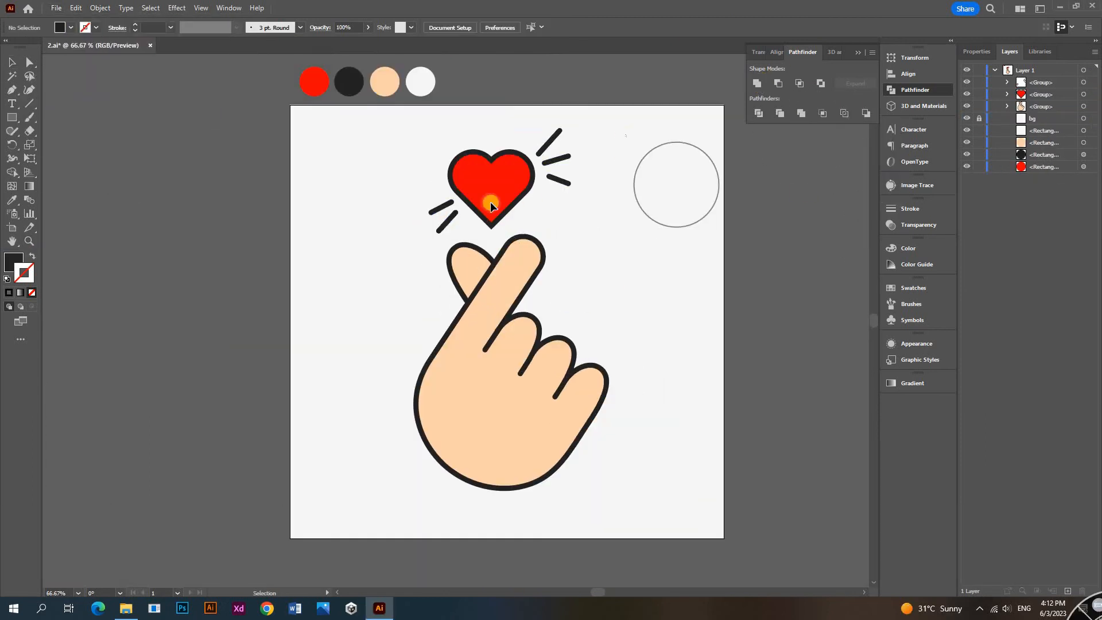
Nudge the heart and its accent lines 8 px up and 5 px to the right
left_click(506, 198)
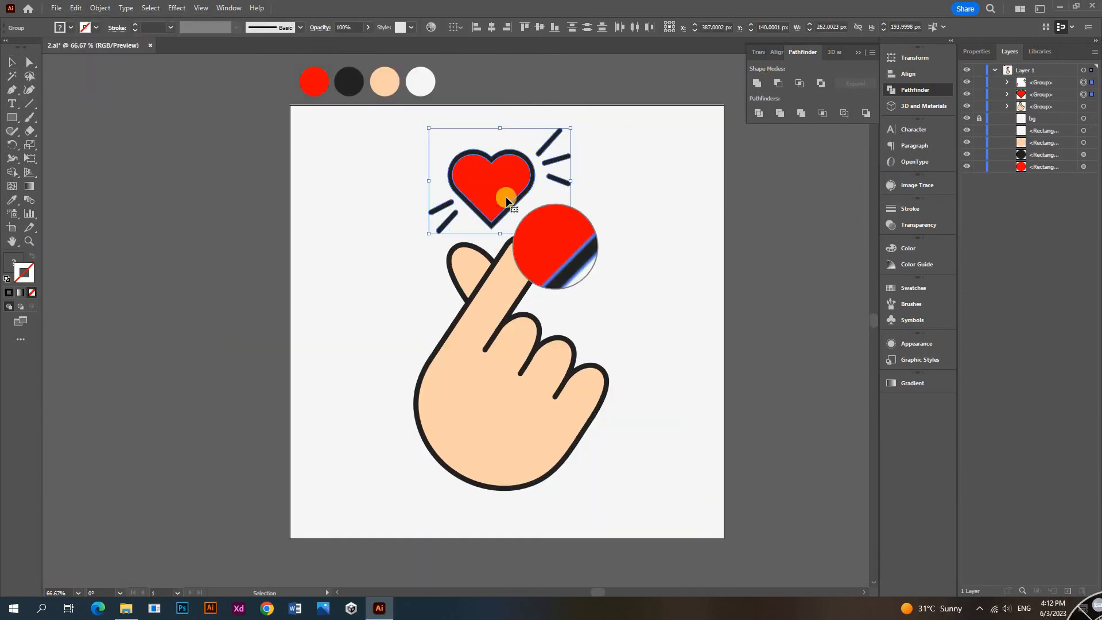
key("Up")
key("Up")
key("Up")
key("Up")
key("Up")
key("Up")
key("Up")
key("Up")
key("Right")
key("Right")
key("Right")
key("Right")
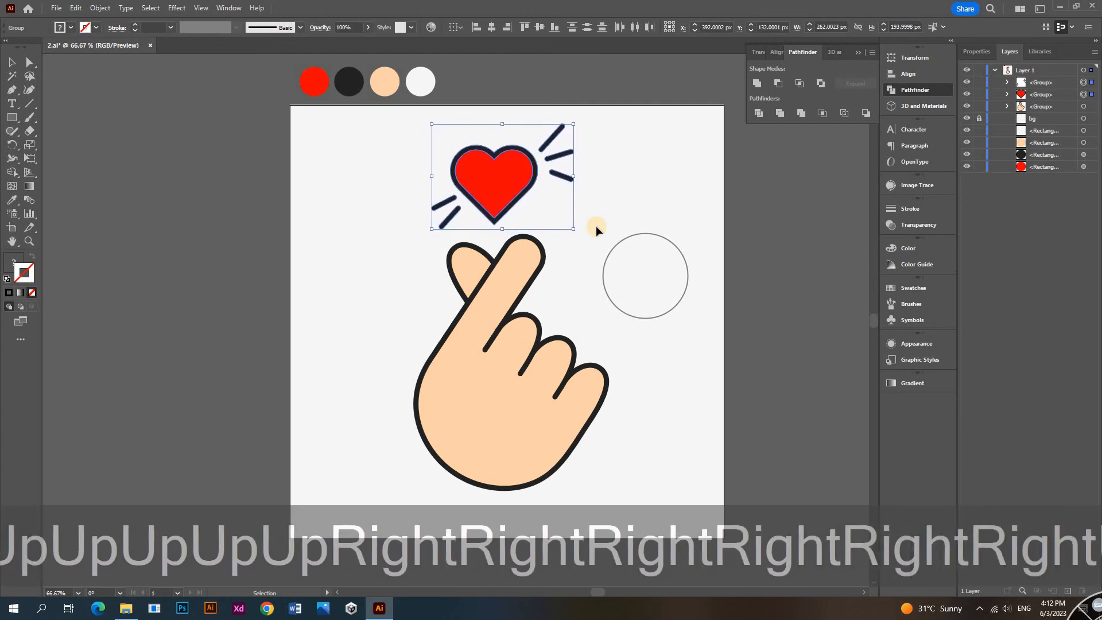
left_click(726, 265)
Unlock the background and group the hand, heart and accent lines together
left_click(979, 118)
left_click_drag(253, 126, 639, 510)
left_click(209, 261)
left_click(525, 159)
left_click(555, 155, "shift")
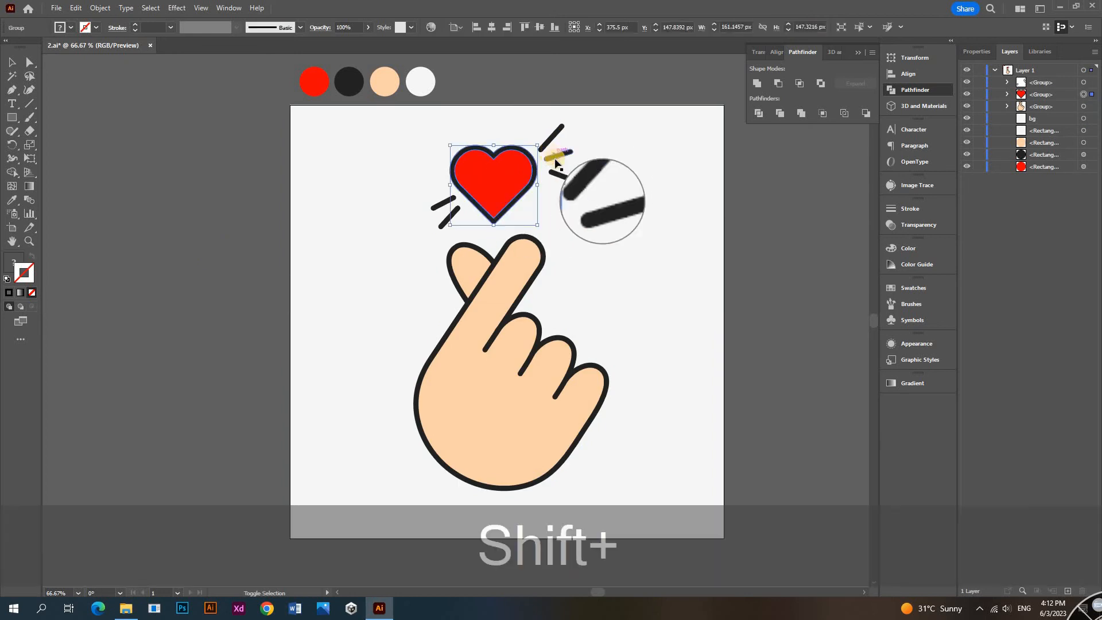
key("ctrl+g")
Centre the grouped illustration horizontally and vertically on the artboard
left_click(492, 27)
left_click(539, 27)
left_click(739, 228)
Group the illustration with its background and place a copy to the left of the artboard
left_click_drag(397, 458, 346, 483)
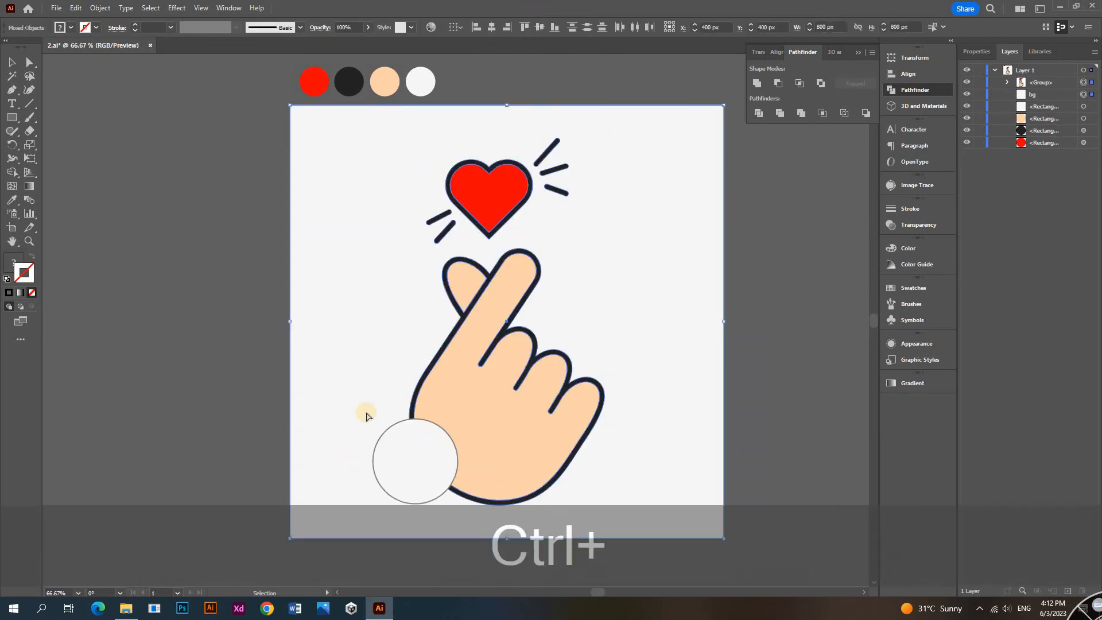
key("ctrl+g")
key("z")
left_click(426, 310, "alt")
left_click(11, 61)
left_click_drag(537, 347, 144, 342)
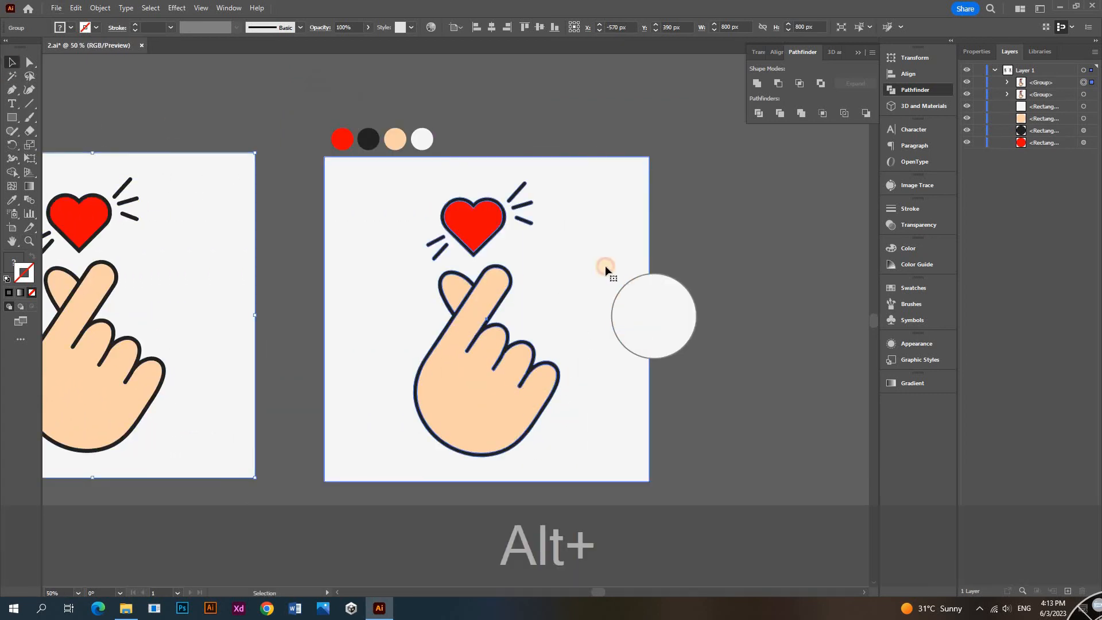
Apply the 3D Inflate effect to the original artwork group and show its material settings
left_click(603, 270)
left_click(176, 7)
mouse_move(207, 75)
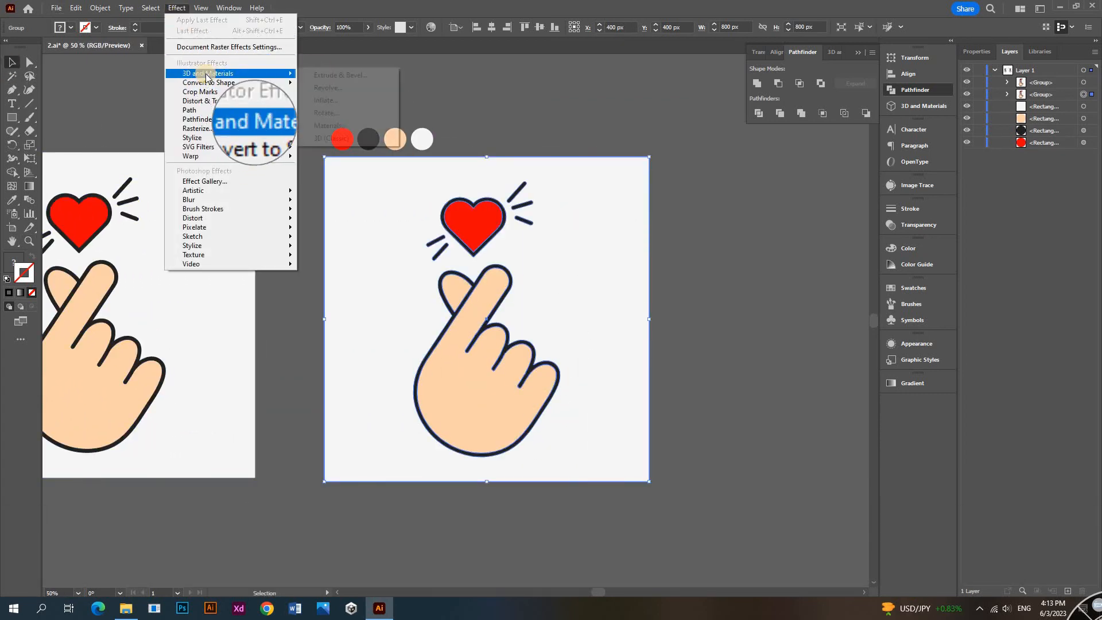
left_click(327, 101)
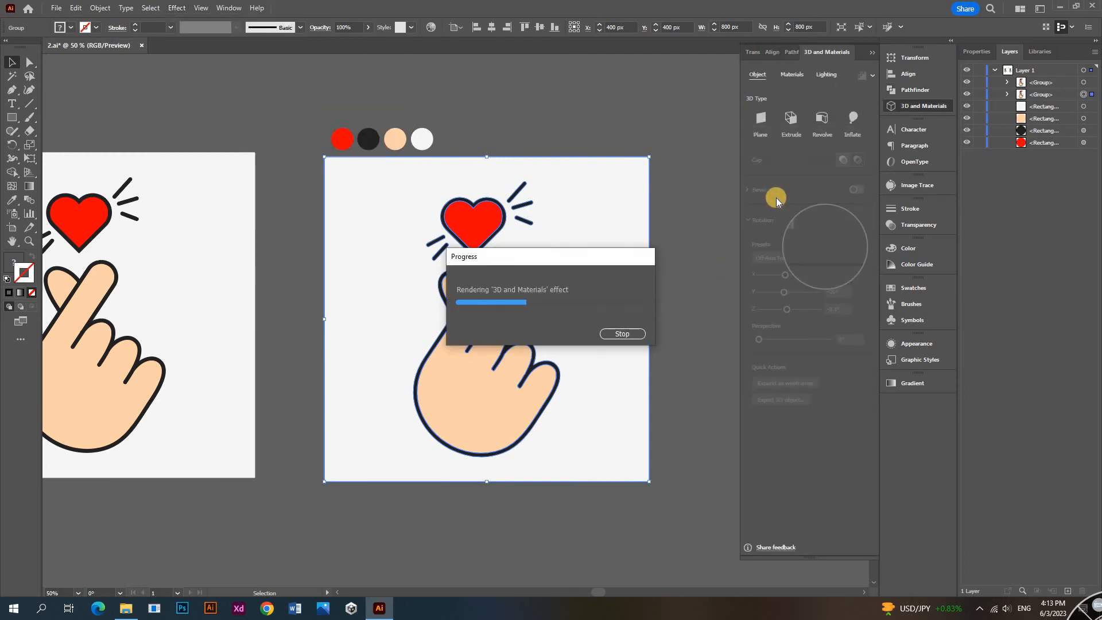
left_click(792, 74)
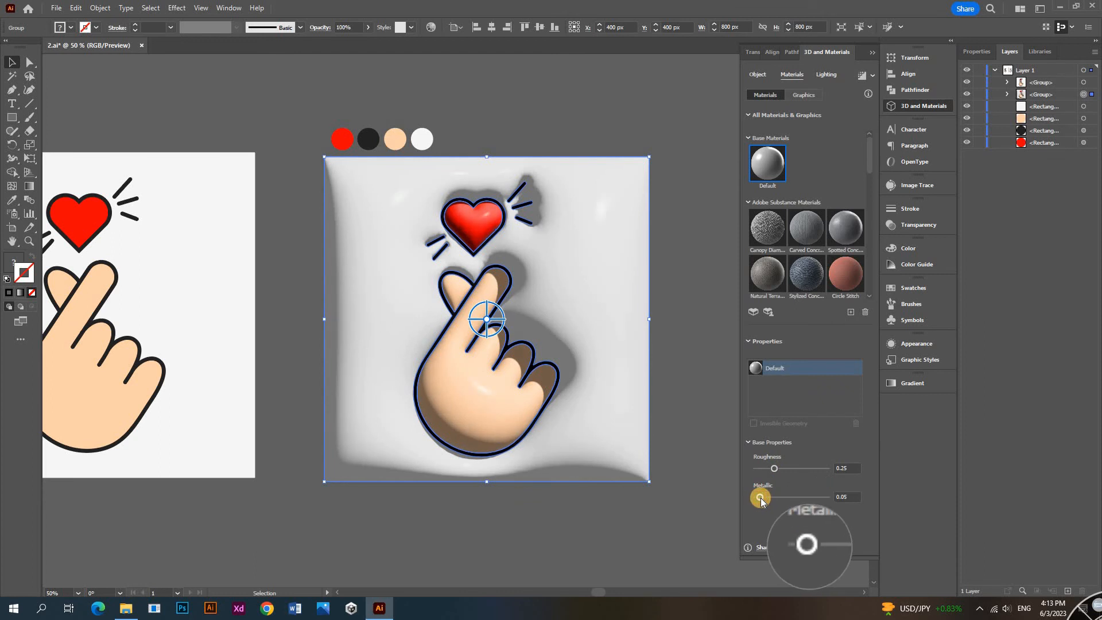
Move the light close to the centre and set its intensity to 60%, softness to 51% and ambient intensity to 43%
left_click(829, 76)
left_click_drag(819, 175, 810, 188)
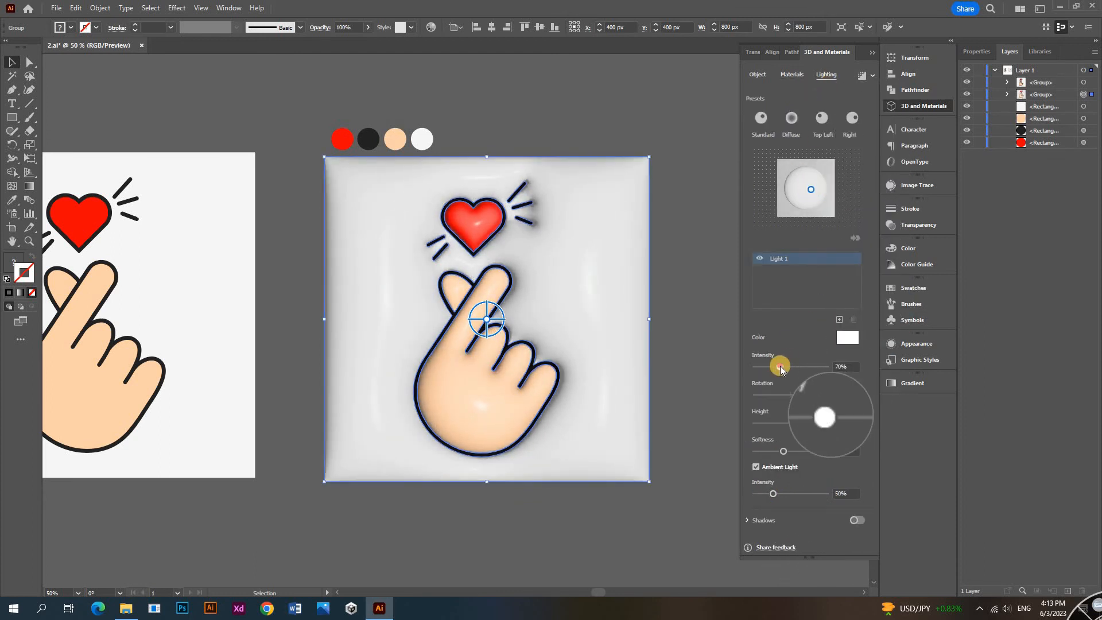
left_click_drag(781, 368, 776, 366)
left_click_drag(784, 454, 792, 453)
left_click_drag(773, 494, 770, 497)
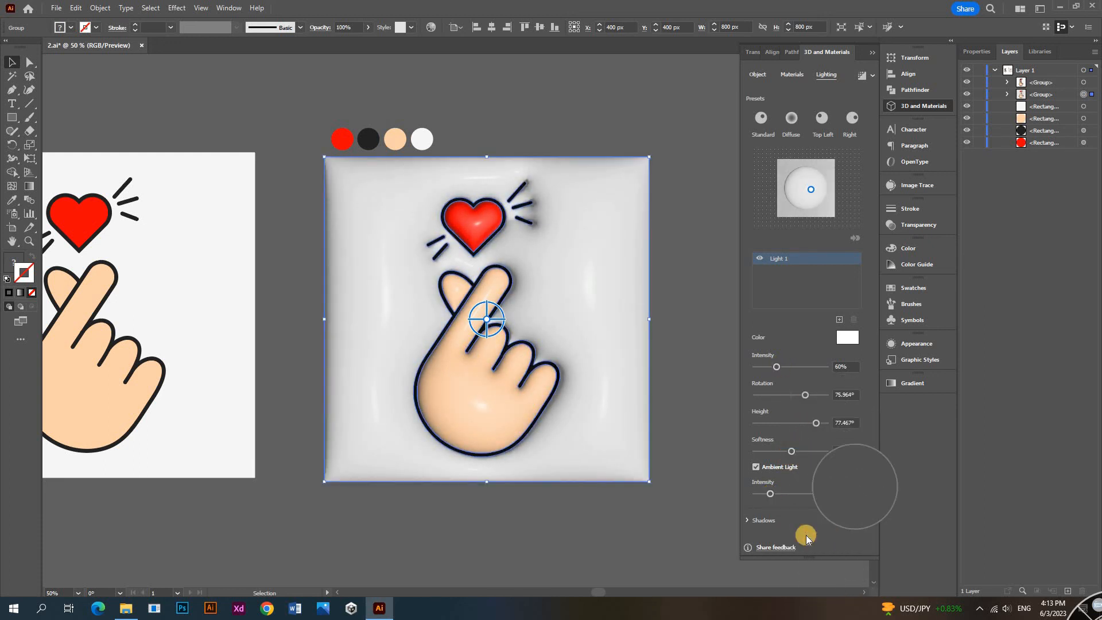
Render the inflated artwork with ray tracing and save the document
key("ctrl")
left_click(868, 81)
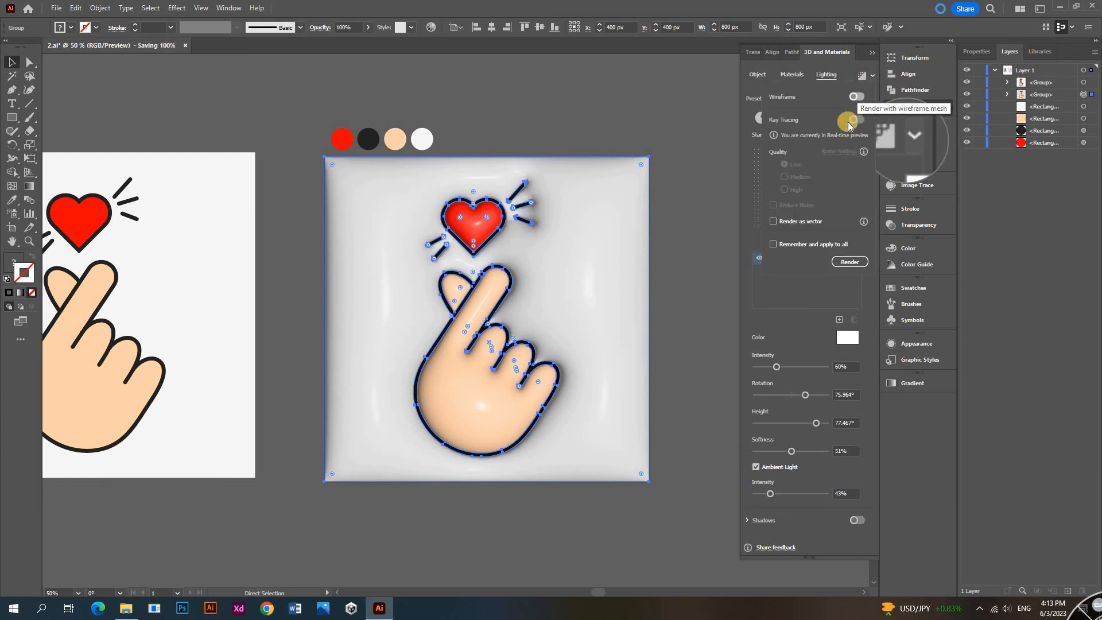
left_click(753, 265)
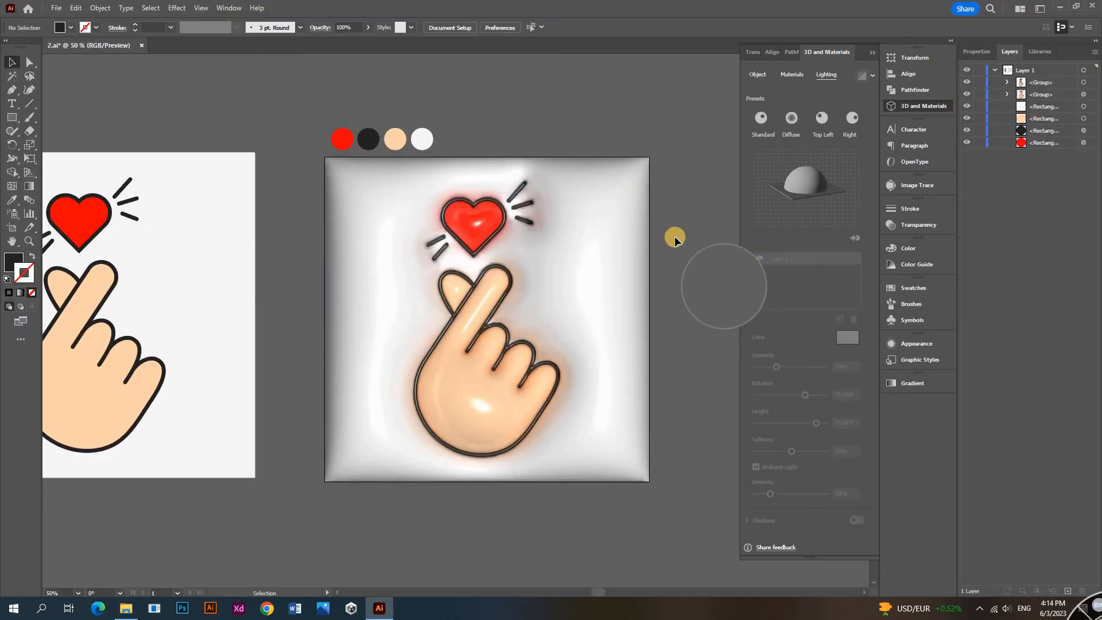
key("ctrl+0")
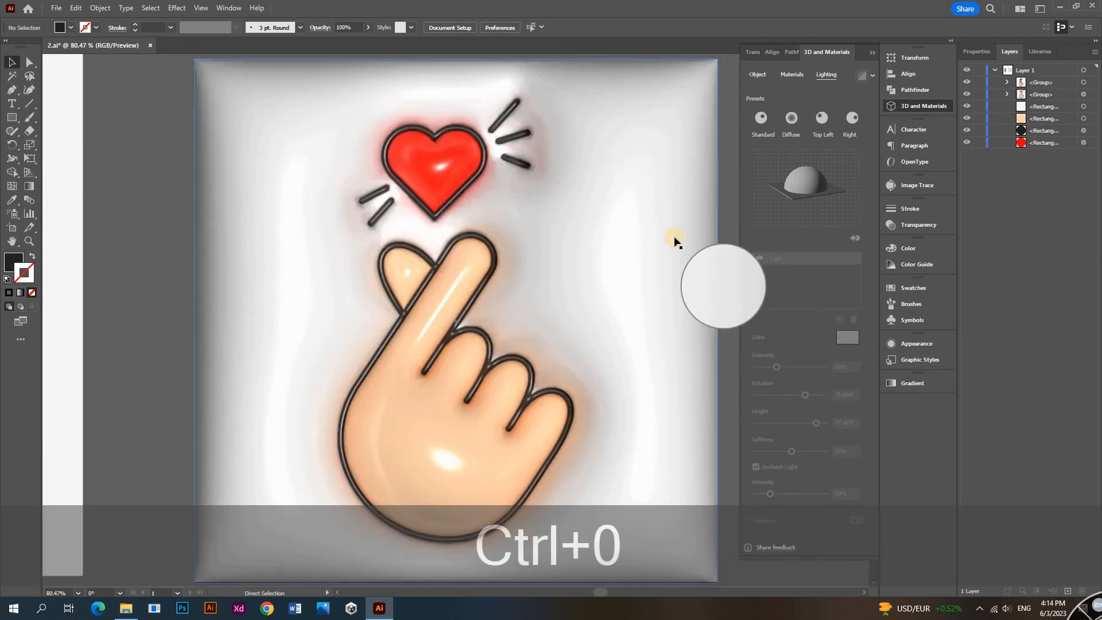
left_click(872, 53)
key("ctrl+s")
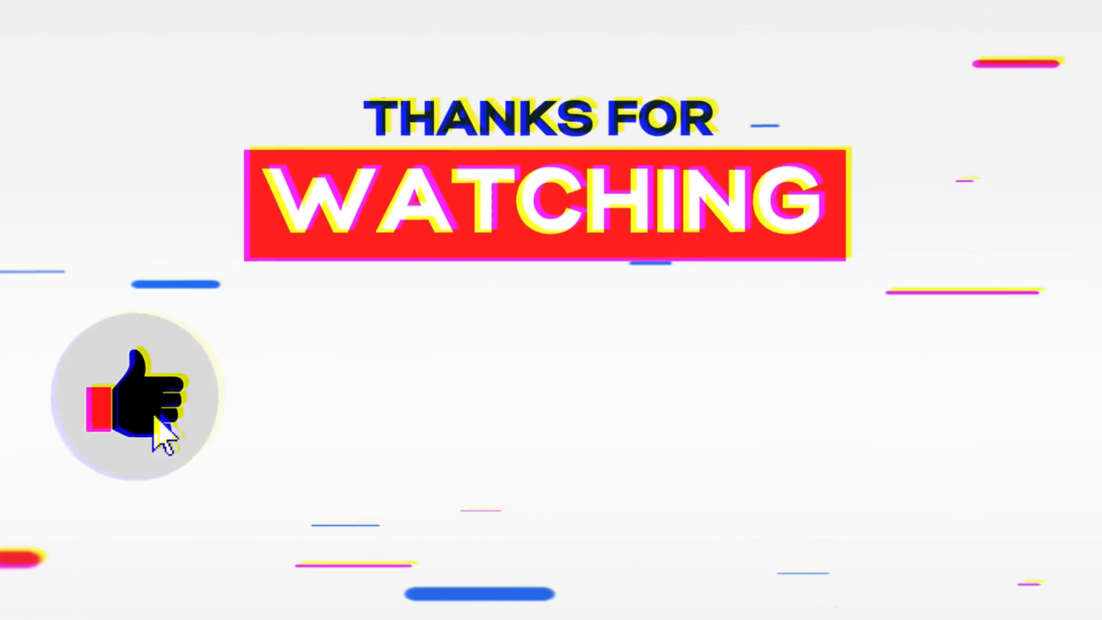